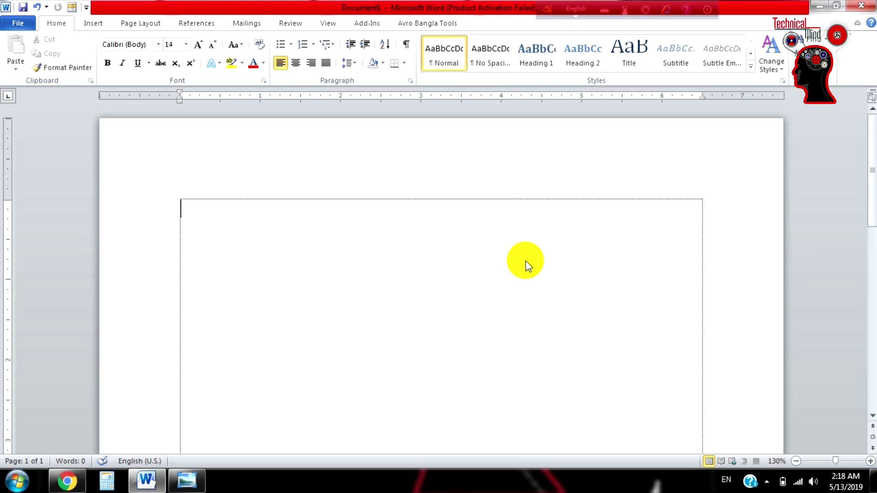
Open OmicronLab's Avro Keyboard page from the 'avro keyboard' search results in Chrome.
{"action": "mouse_move", "coordinate": [82, 482]}
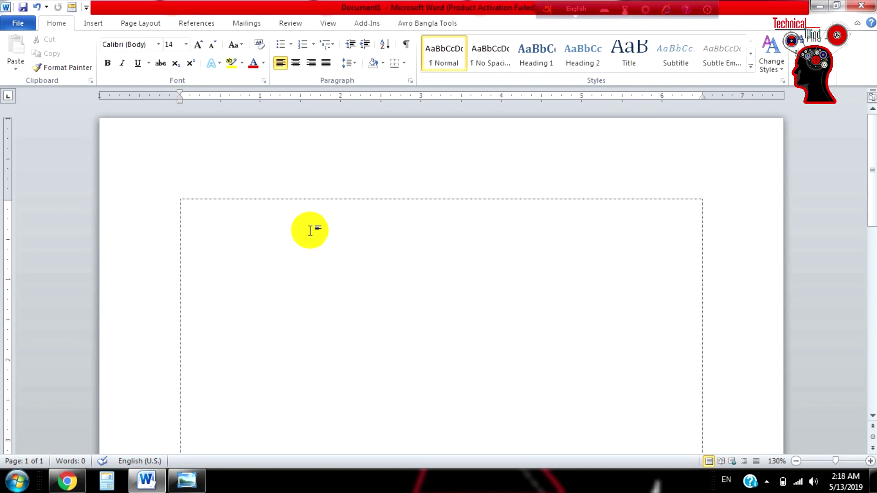
{"action": "left_click", "coordinate": [185, 480]}
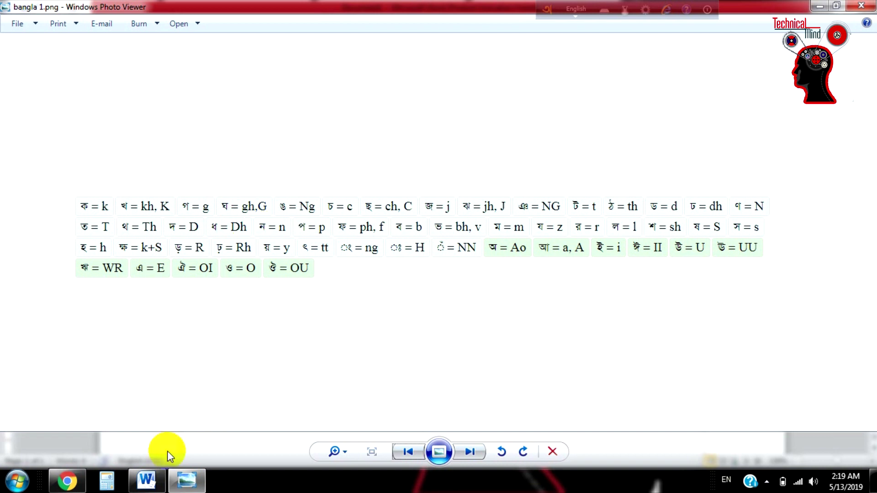
{"action": "left_click", "coordinate": [146, 480]}
{"action": "left_click", "coordinate": [67, 480]}
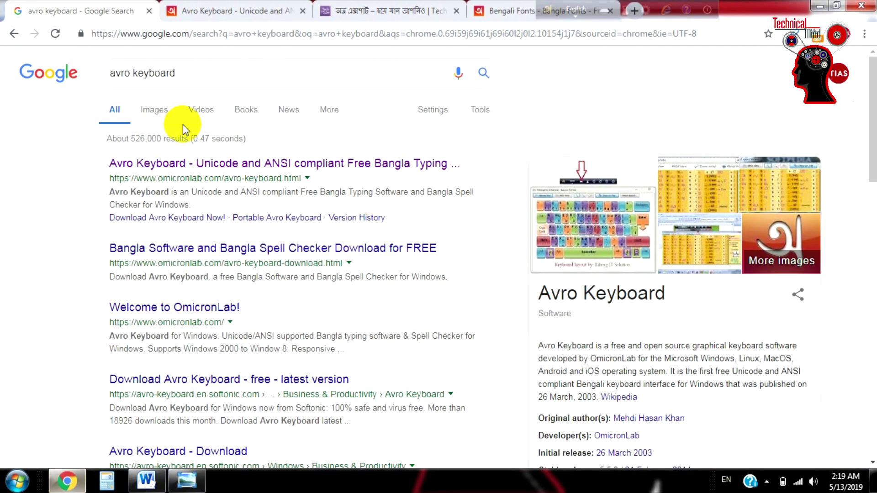
{"action": "left_click", "coordinate": [210, 79]}
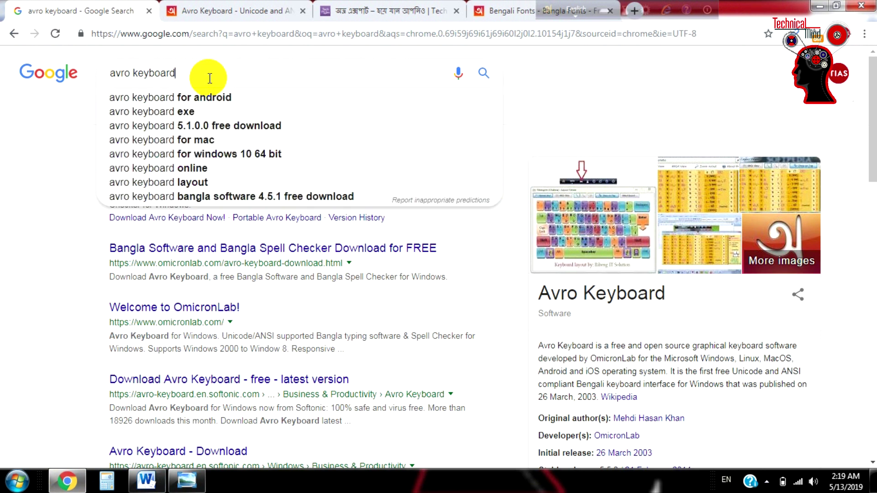
{"action": "left_click", "coordinate": [58, 169]}
Glance over the Bengali Fonts tab, then return to the Avro Keyboard download page.
{"action": "key", "text": "ctrl+Tab"}
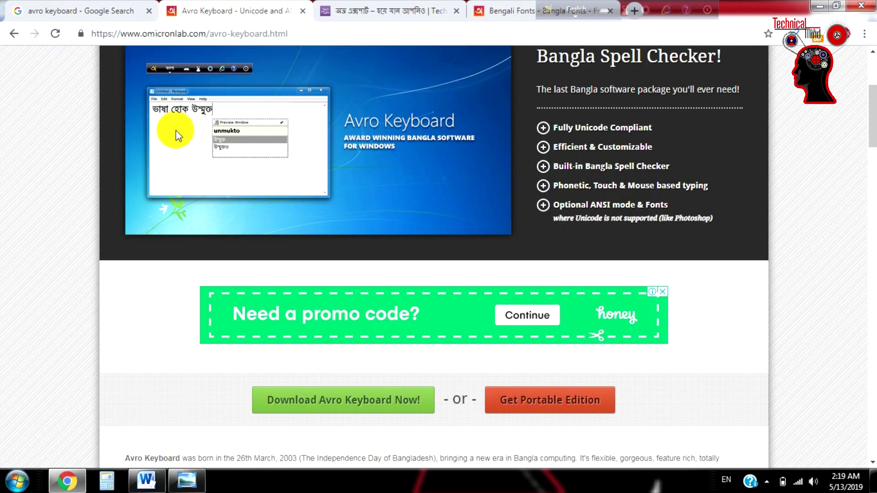
{"action": "scroll", "coordinate": [460, 203], "scroll_direction": "up", "scroll_amount": 4}
{"action": "scroll", "coordinate": [459, 204], "scroll_direction": "down", "scroll_amount": 7}
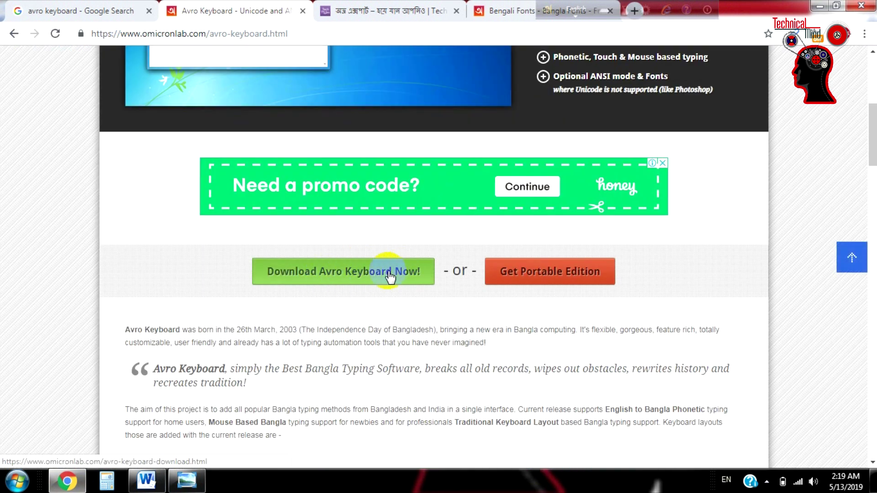
{"action": "left_click", "coordinate": [501, 6]}
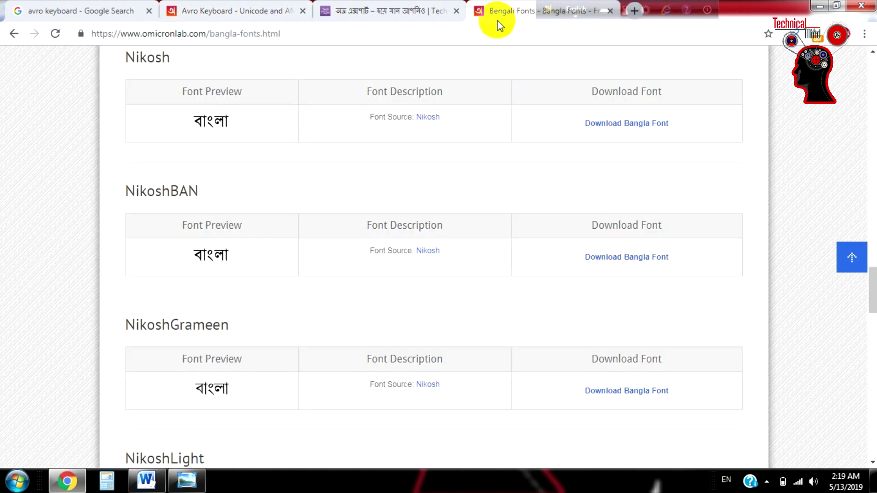
{"action": "left_click", "coordinate": [211, 10]}
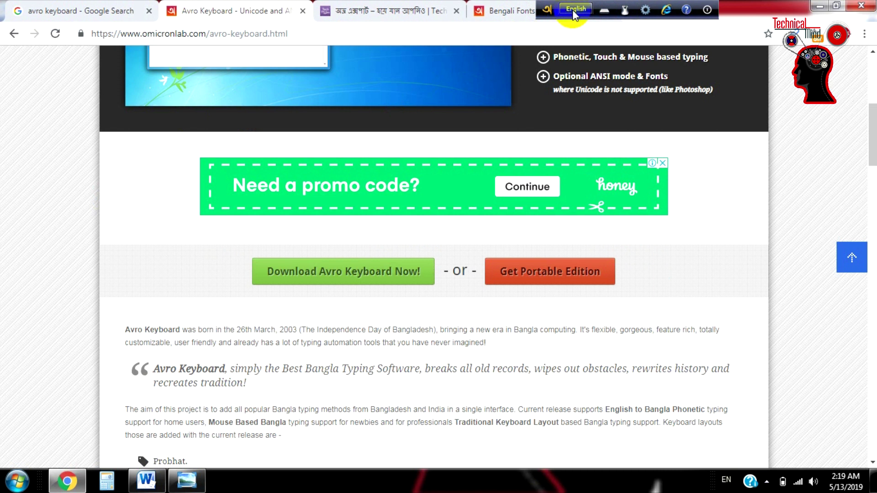
View Avro's phonetic layout chart in the Layout Viewer, then close it over Word.
{"action": "left_click", "coordinate": [606, 12]}
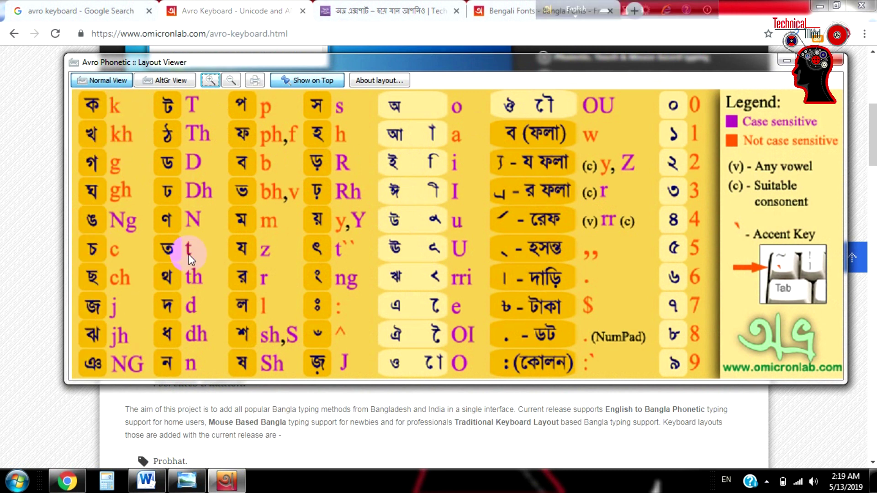
{"action": "left_click", "coordinate": [147, 481]}
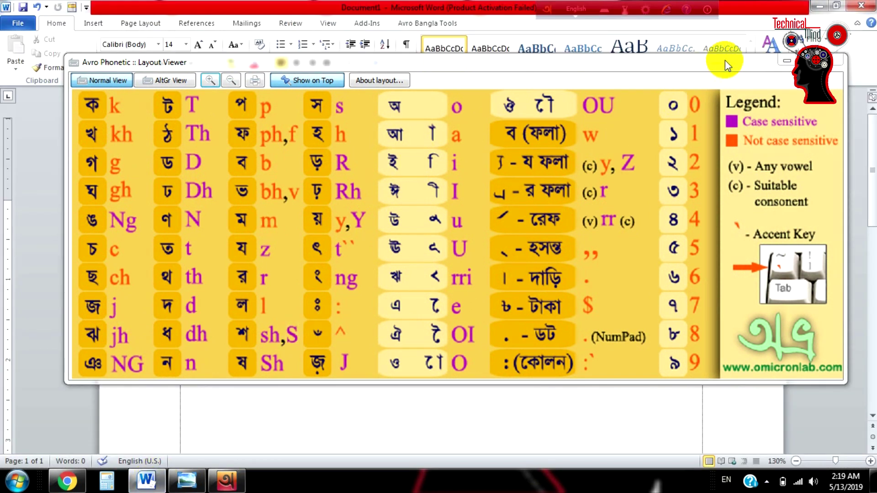
{"action": "left_click", "coordinate": [782, 61]}
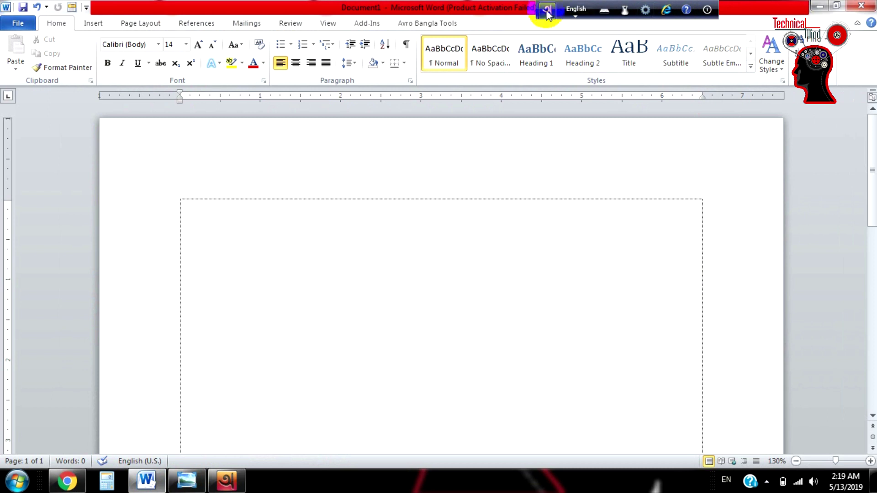
Switch Avro to Bangla with F12 and type then delete 'amar sOnar bangla'.
{"action": "type", "text": "d"}
{"action": "key", "text": "BackSpace"}
{"action": "key", "text": "F12"}
{"action": "type", "text": "a"}
{"action": "key", "text": "BackSpace"}
{"action": "type", "text": "amar sOnar bangla"}
{"action": "key", "text": "BackSpace"}
{"action": "key", "text": "BackSpace"}
{"action": "key", "text": "BackSpace"}
{"action": "key", "text": "BackSpace"}
{"action": "key", "text": "BackSpace"}
{"action": "key", "text": "BackSpace"}
{"action": "key", "text": "BackSpace"}
{"action": "key", "text": "BackSpace"}
{"action": "key", "text": "BackSpace"}
{"action": "key", "text": "BackSpace"}
{"action": "key", "text": "BackSpace"}
{"action": "key", "text": "BackSpace"}
{"action": "key", "text": "BackSpace"}
{"action": "key", "text": "BackSpace"}
{"action": "key", "text": "BackSpace"}
{"action": "key", "text": "BackSpace"}
Type আমার phonetically, then select and delete it, dismissing leftover suggestions.
{"action": "type", "text": "amar"}
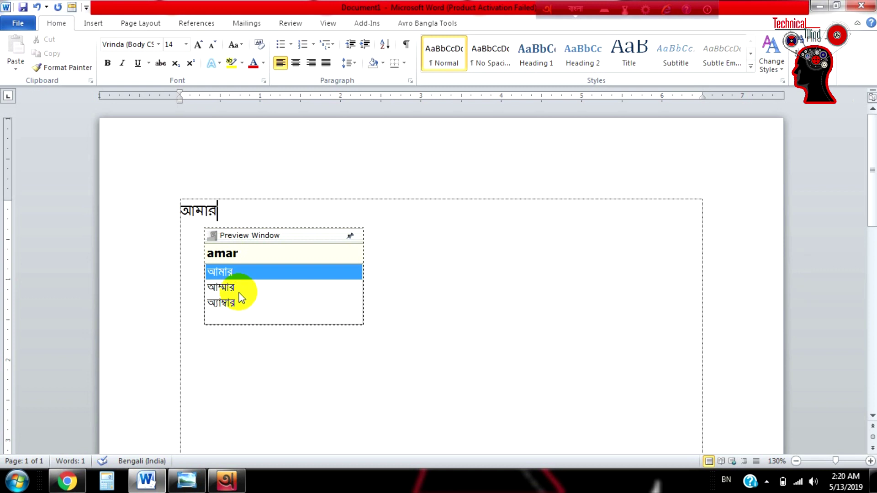
{"action": "left_click_drag", "start_coordinate": [221, 209], "coordinate": [180, 210]}
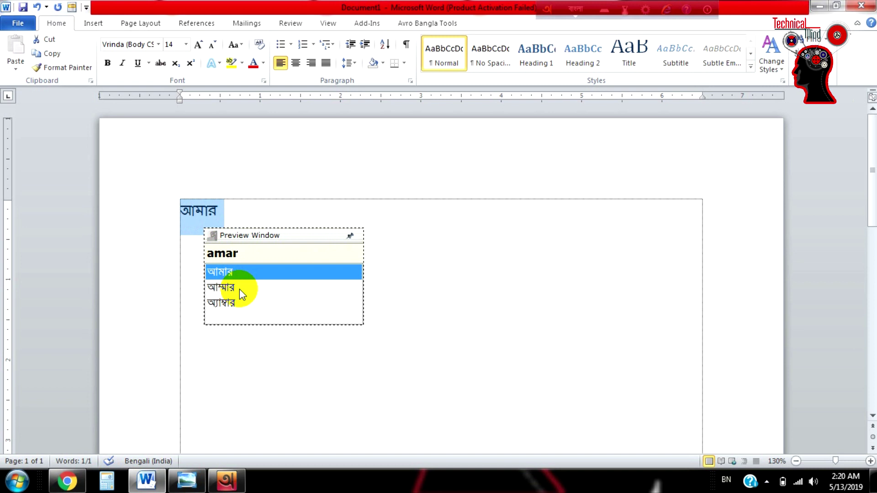
{"action": "key", "text": "BackSpace"}
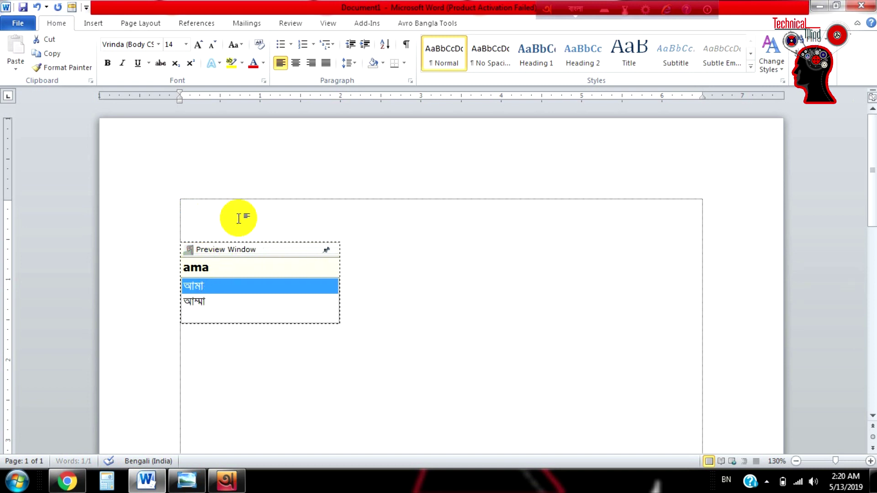
{"action": "key", "text": "Escape"}
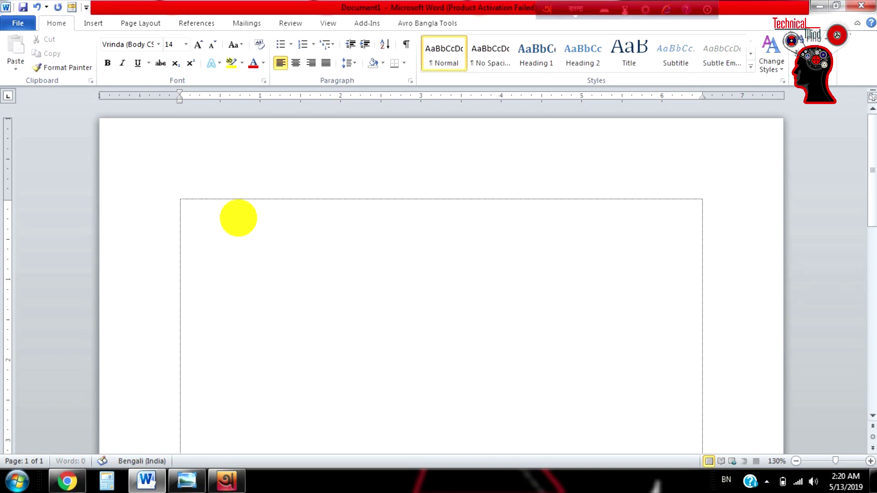
Advance Photo Viewer from the key chart to bangla 2.png, then go back to Word.
{"action": "left_click", "coordinate": [188, 480]}
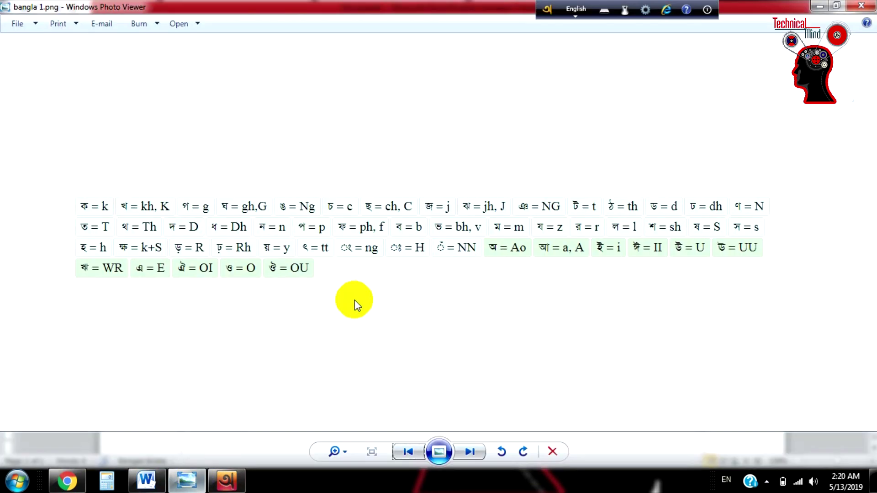
{"action": "left_click", "coordinate": [470, 458]}
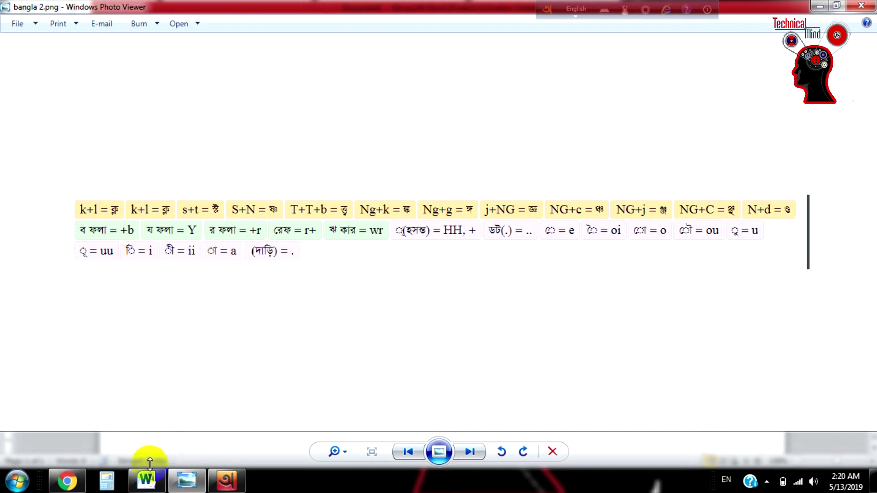
{"action": "left_click", "coordinate": [147, 479]}
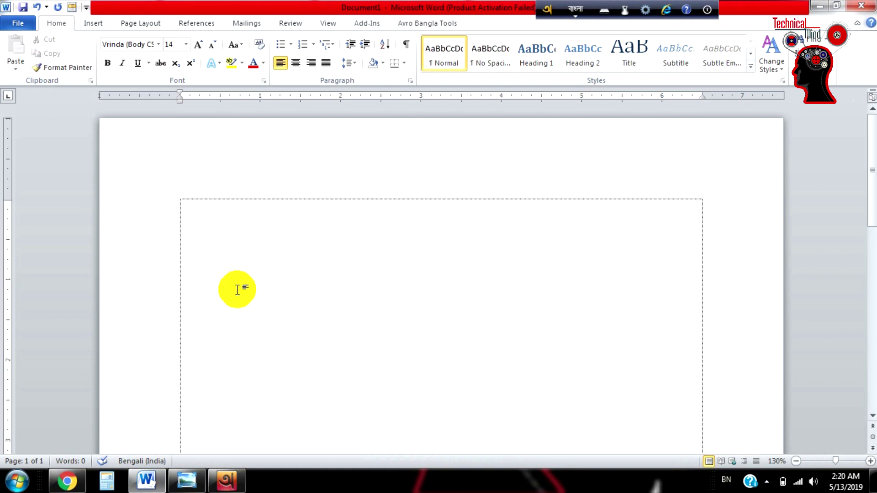
Open OmicronLab's Bengali Fonts page from the nikosh font search results.
{"action": "left_click", "coordinate": [67, 480]}
{"action": "left_click", "coordinate": [509, 9]}
{"action": "left_click", "coordinate": [13, 34]}
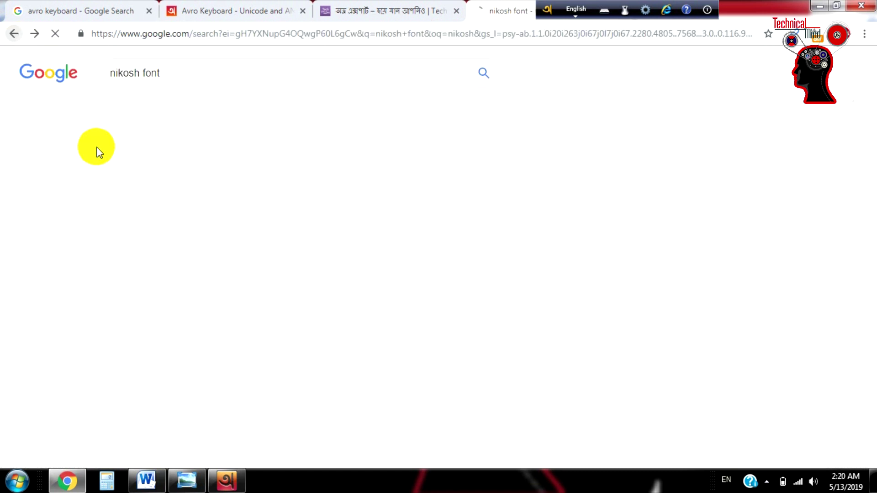
{"action": "left_click", "coordinate": [187, 73]}
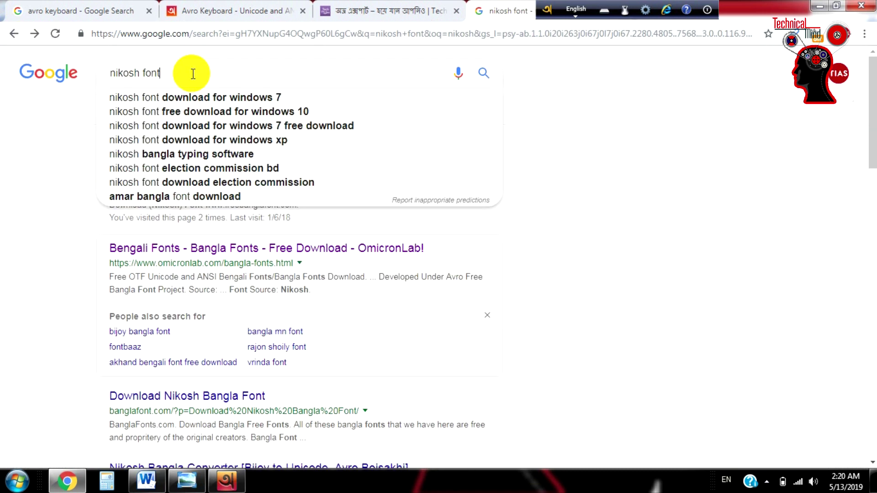
{"action": "left_click", "coordinate": [5, 190]}
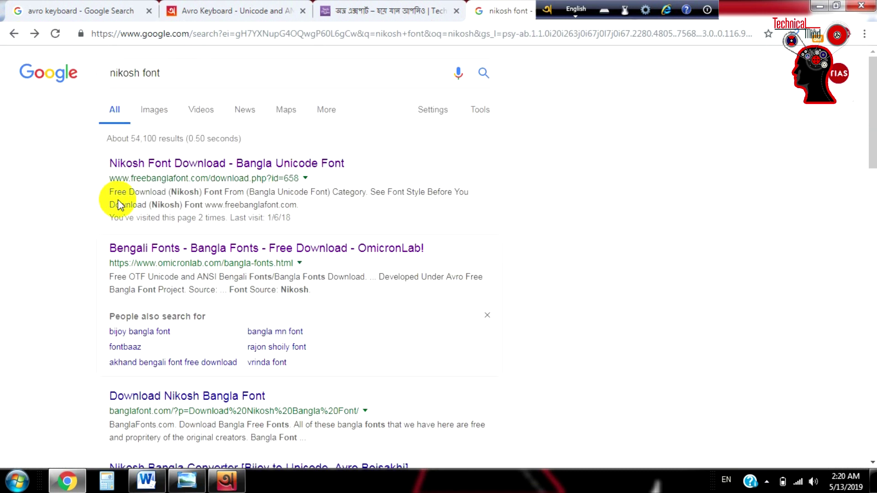
{"action": "left_click", "coordinate": [156, 250]}
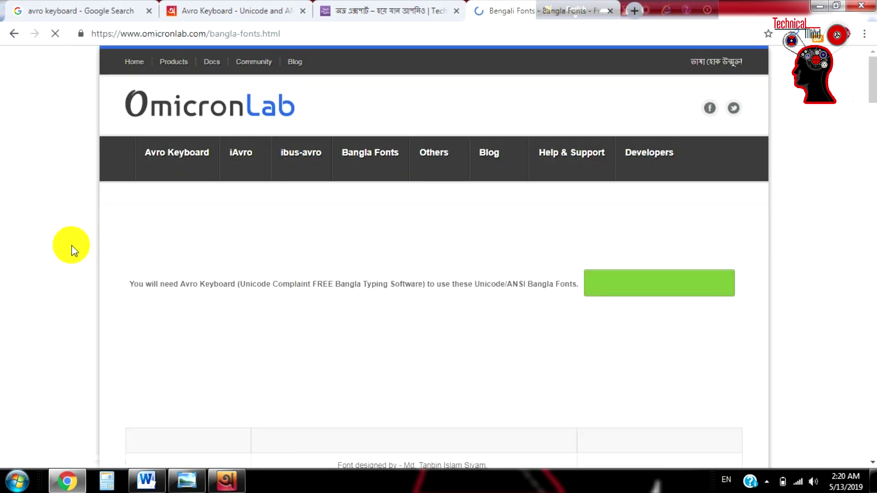
Scroll down the fonts page to the Nikosh entry and inspect its বাংলা preview text.
{"action": "scroll", "coordinate": [485, 256], "scroll_direction": "down", "scroll_amount": 1}
{"action": "scroll", "coordinate": [485, 255], "scroll_direction": "down", "scroll_amount": 5}
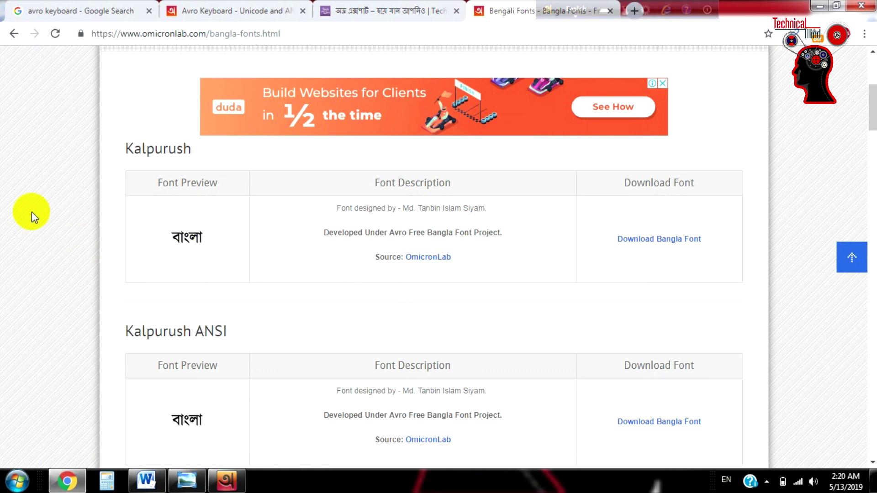
{"action": "scroll", "coordinate": [31, 212], "scroll_direction": "down", "scroll_amount": 3}
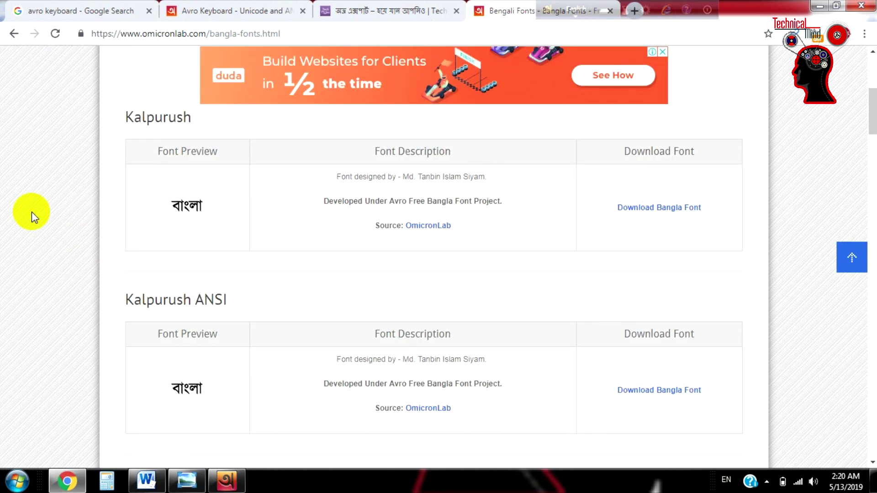
{"action": "scroll", "coordinate": [565, 305], "scroll_direction": "down", "scroll_amount": 5}
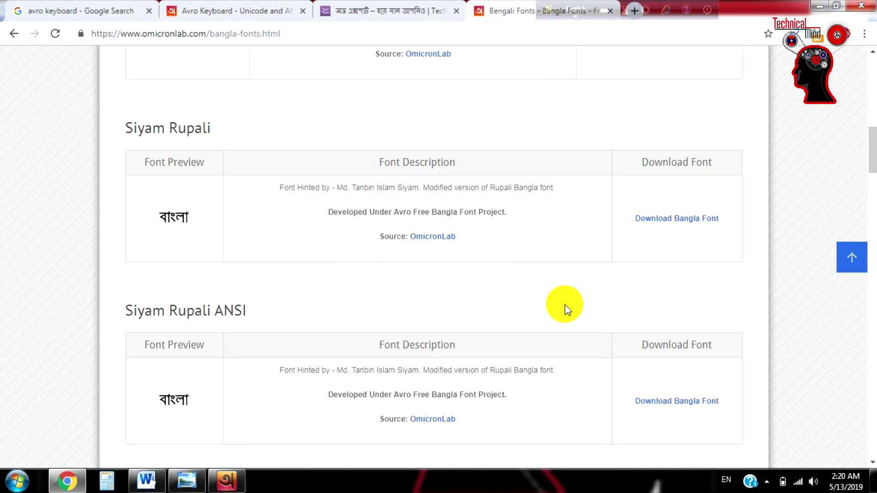
{"action": "scroll", "coordinate": [565, 306], "scroll_direction": "down", "scroll_amount": 4}
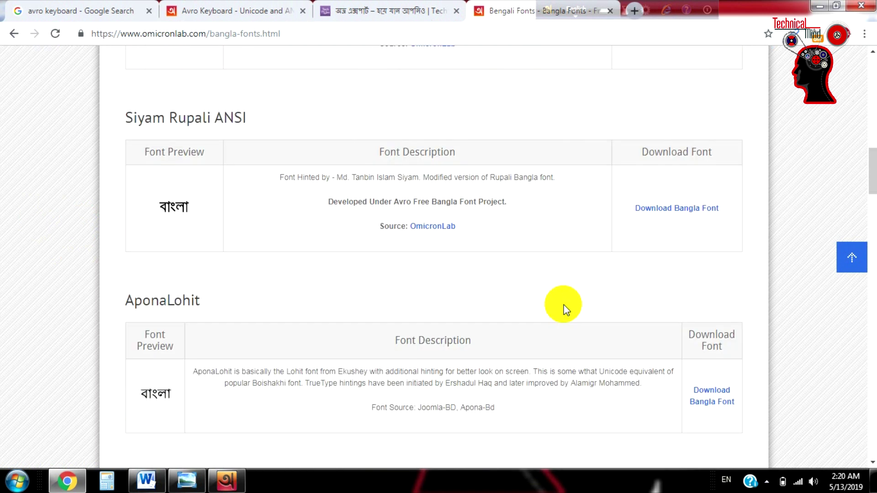
{"action": "scroll", "coordinate": [565, 309], "scroll_direction": "down", "scroll_amount": 8}
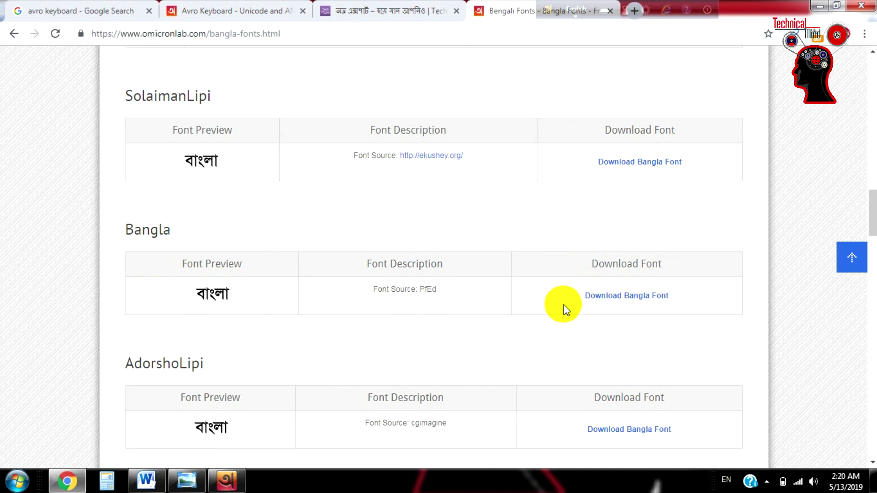
{"action": "scroll", "coordinate": [441, 275], "scroll_direction": "down", "scroll_amount": 15}
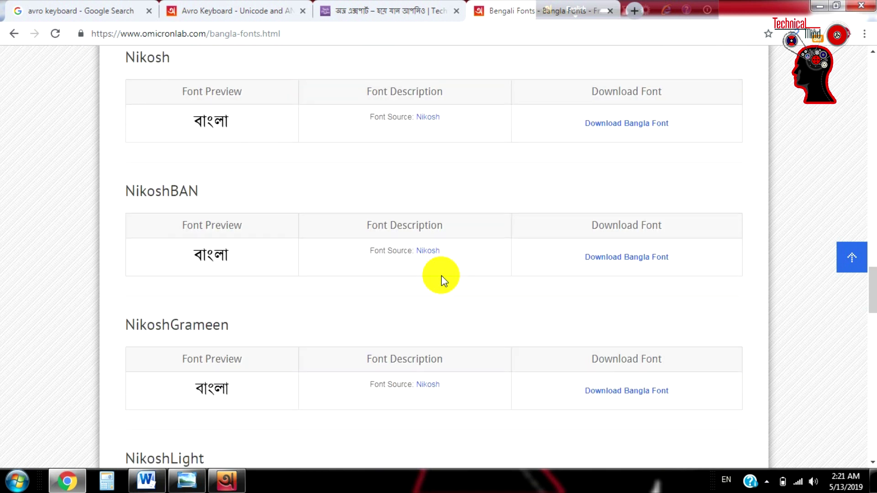
{"action": "scroll", "coordinate": [255, 221], "scroll_direction": "up", "scroll_amount": 3}
{"action": "left_click_drag", "start_coordinate": [190, 246], "coordinate": [221, 251]}
{"action": "left_click", "coordinate": [234, 304]}
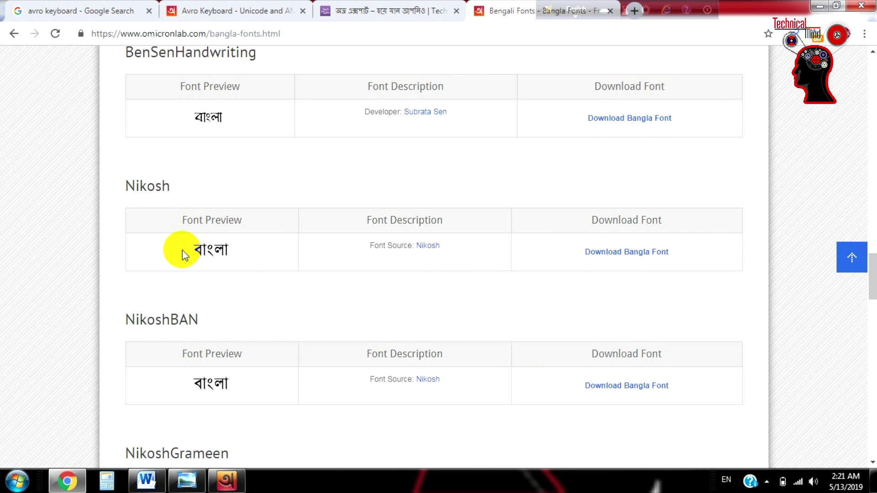
{"action": "left_click_drag", "start_coordinate": [185, 255], "coordinate": [239, 251]}
{"action": "left_click", "coordinate": [240, 304]}
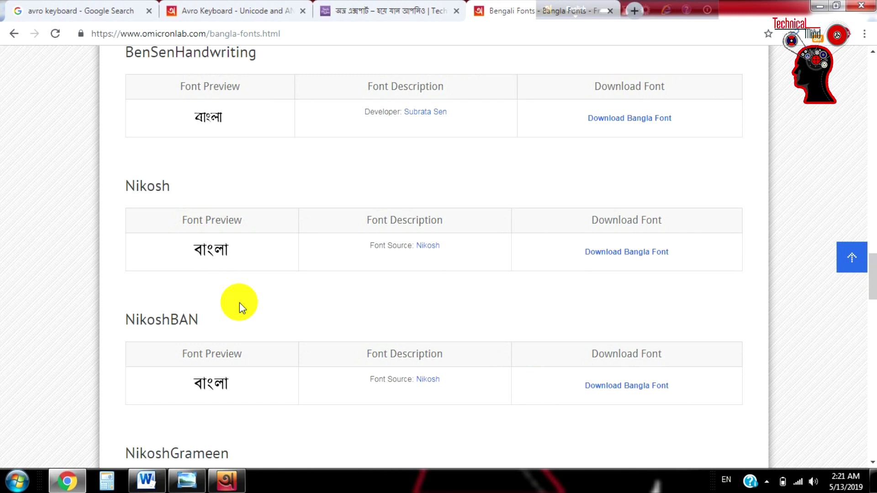
Download Nikosh (1).ttf, install it from the font viewer, and close the viewer.
{"action": "left_click", "coordinate": [641, 255]}
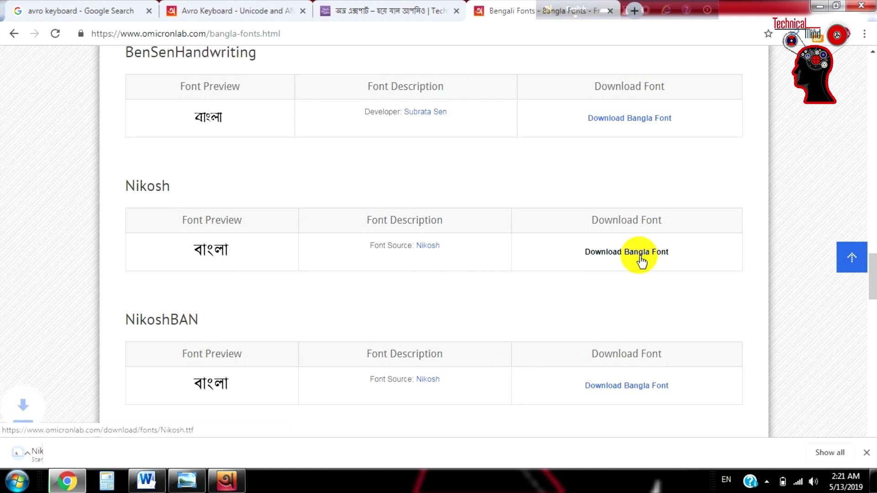
{"action": "left_click", "coordinate": [51, 454]}
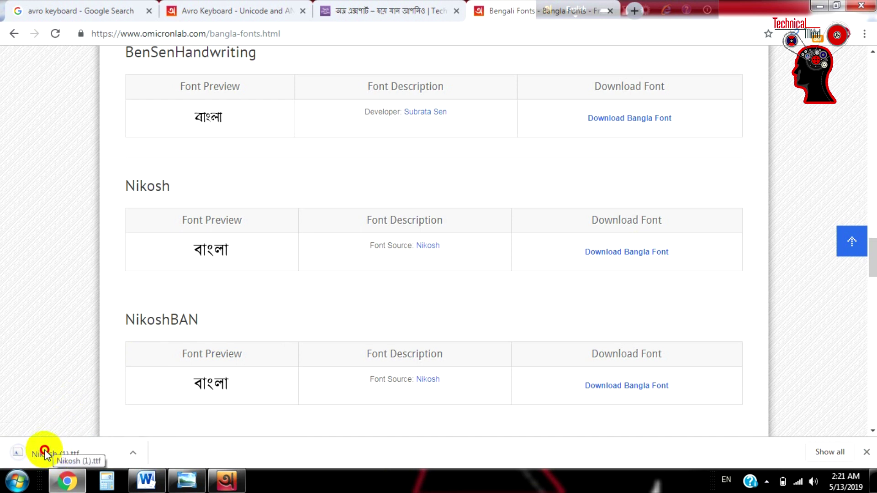
{"action": "left_click", "coordinate": [127, 71]}
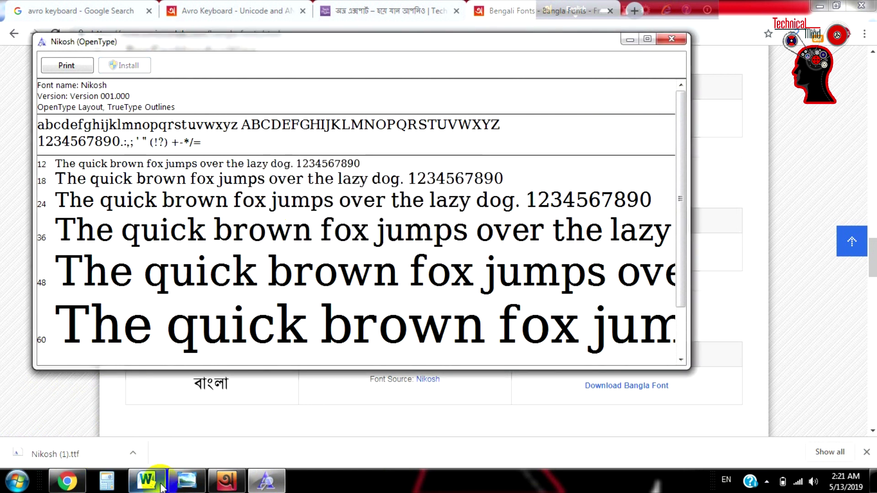
{"action": "left_click", "coordinate": [672, 39]}
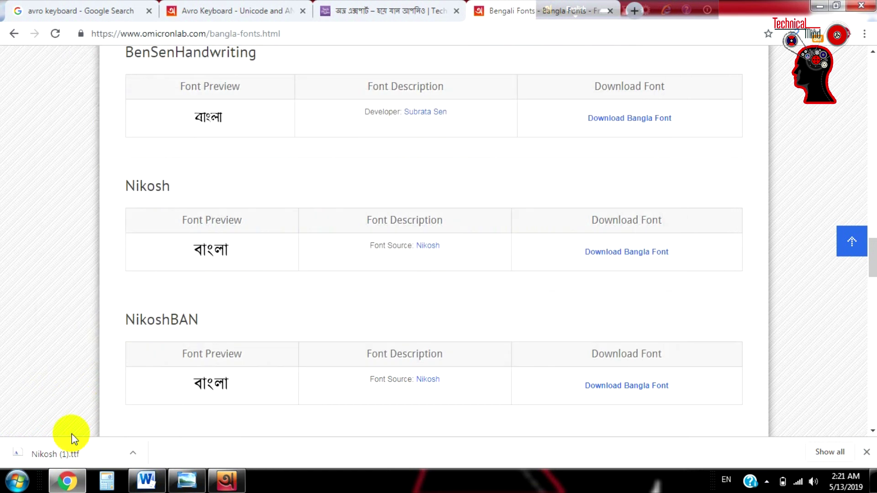
Type আমার in Word and format it in Nikosh at 18 pt.
{"action": "left_click", "coordinate": [146, 481]}
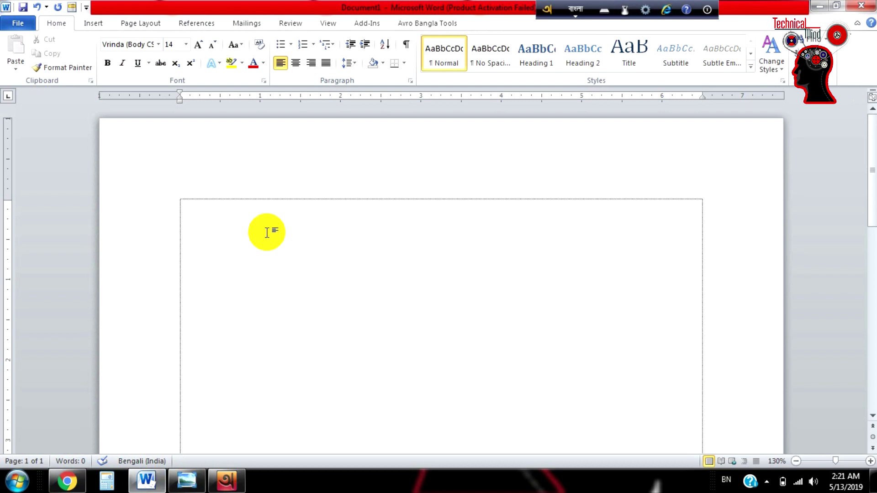
{"action": "type", "text": "amar"}
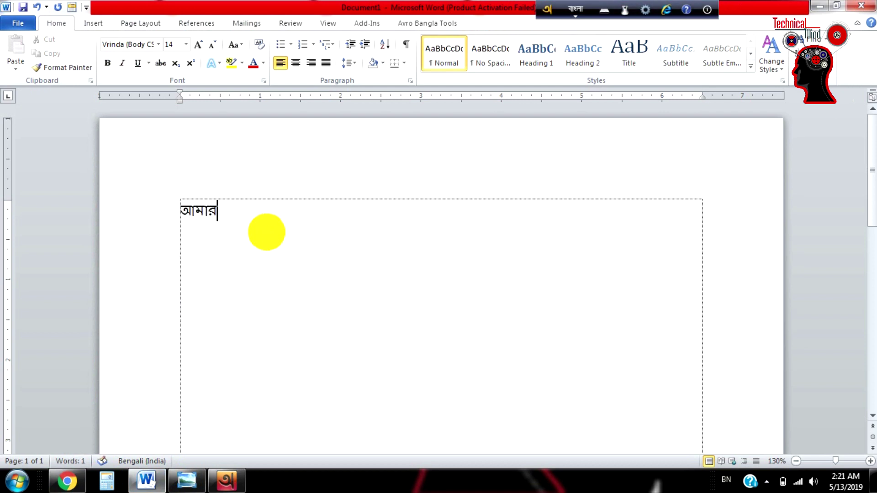
{"action": "key", "text": "ctrl+a"}
{"action": "left_click", "coordinate": [160, 44]}
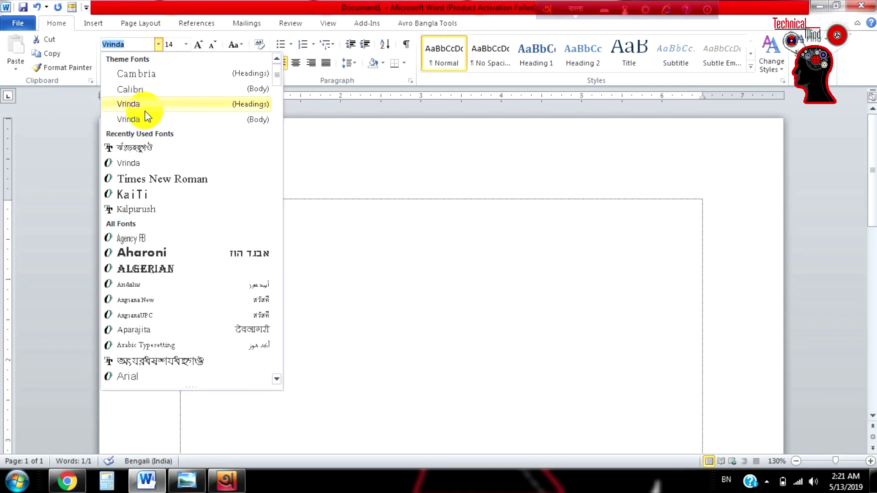
{"action": "left_click", "coordinate": [141, 47]}
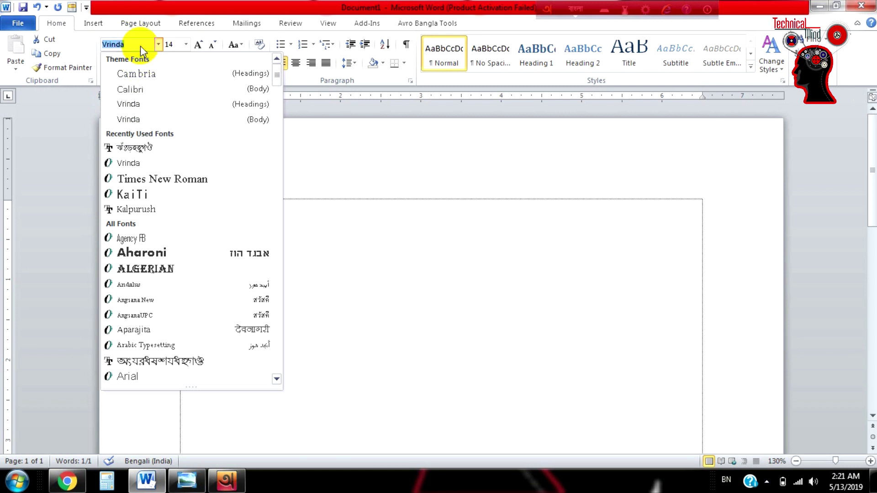
{"action": "key", "text": "F12"}
{"action": "type", "text": "Nikosh"}
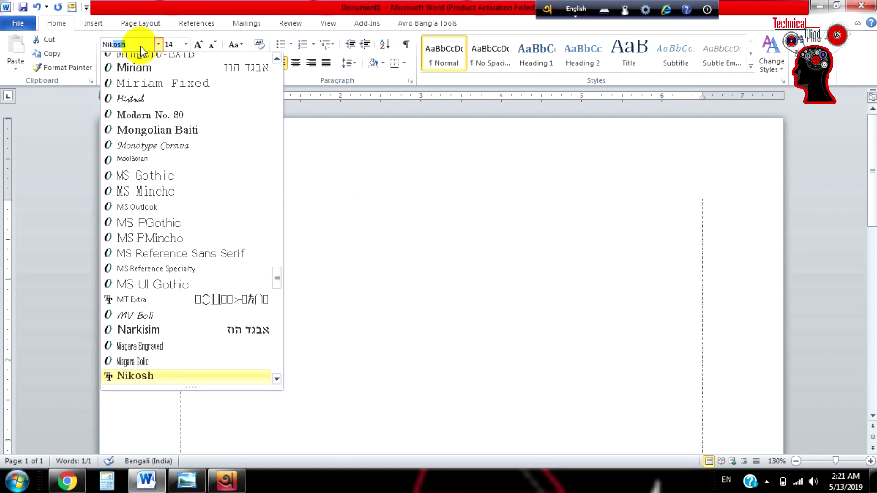
{"action": "key", "text": "Return"}
{"action": "key", "text": "ctrl+bracketright"}
{"action": "key", "text": "ctrl+bracketright"}
{"action": "key", "text": "ctrl+bracketright"}
{"action": "key", "text": "ctrl+bracketright"}
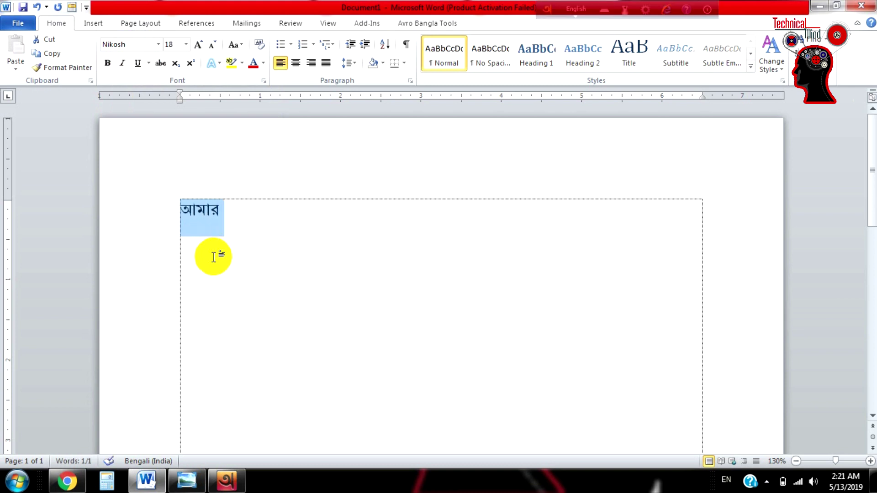
Erase the formatted আমার test word from the document.
{"action": "left_click", "coordinate": [247, 218]}
{"action": "left_click_drag", "start_coordinate": [246, 218], "coordinate": [170, 213]}
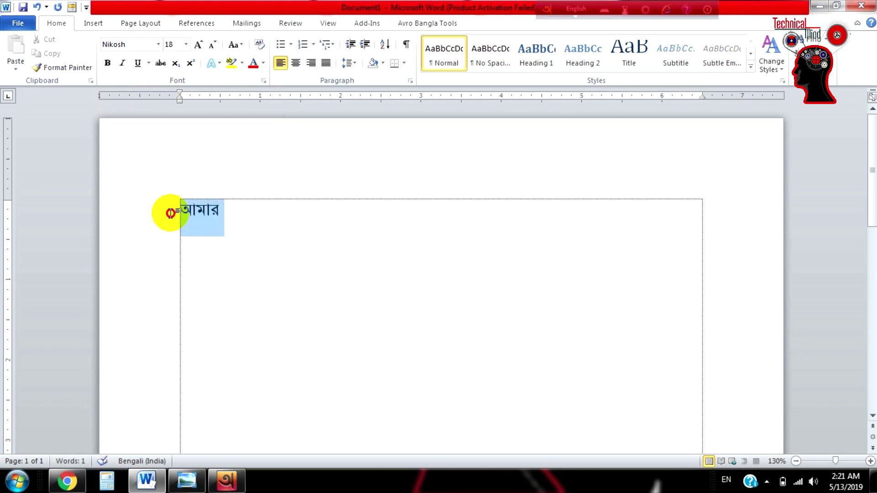
{"action": "left_click", "coordinate": [246, 219]}
{"action": "key", "text": "BackSpace"}
{"action": "key", "text": "BackSpace"}
{"action": "key", "text": "BackSpace"}
{"action": "key", "text": "BackSpace"}
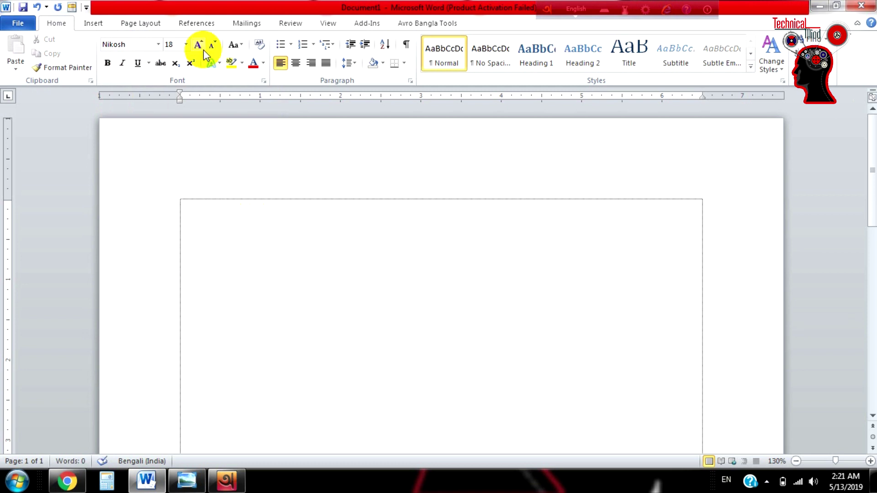
Set the empty text box's font size to 16 and briefly view Avro's phonetic layout chart.
{"action": "left_click", "coordinate": [223, 218]}
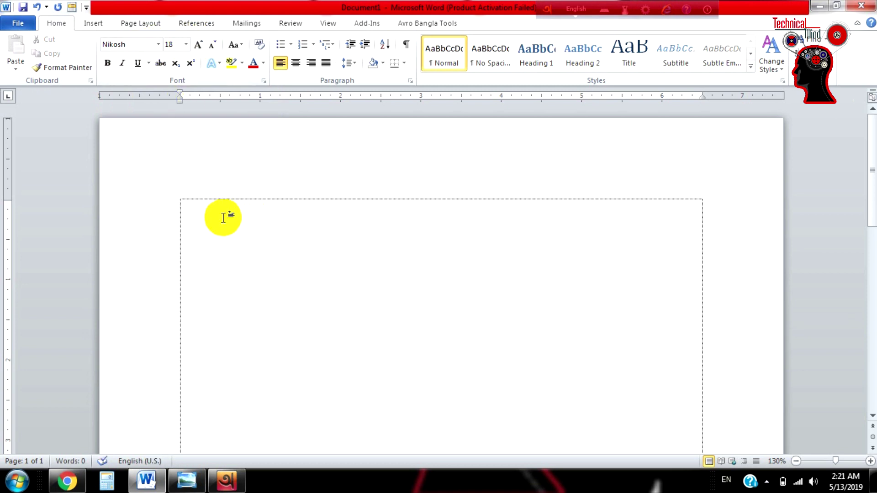
{"action": "key", "text": "ctrl+shift+comma"}
{"action": "left_click", "coordinate": [235, 487]}
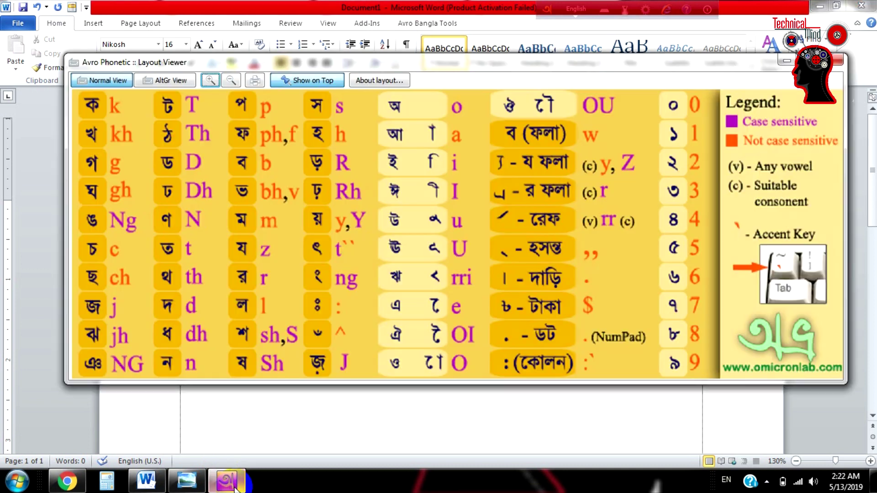
{"action": "left_click", "coordinate": [839, 60]}
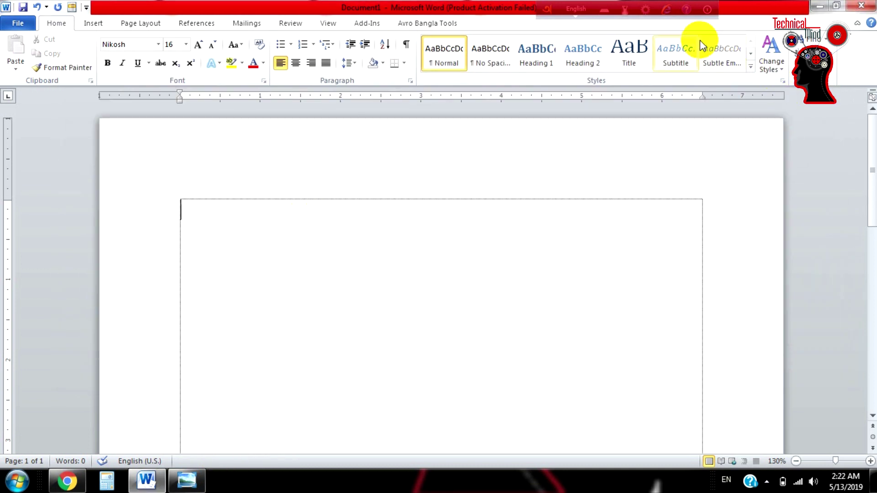
Open and close the Avro tools list, glance at bangla 2.png, then return to Word.
{"action": "left_click", "coordinate": [647, 10]}
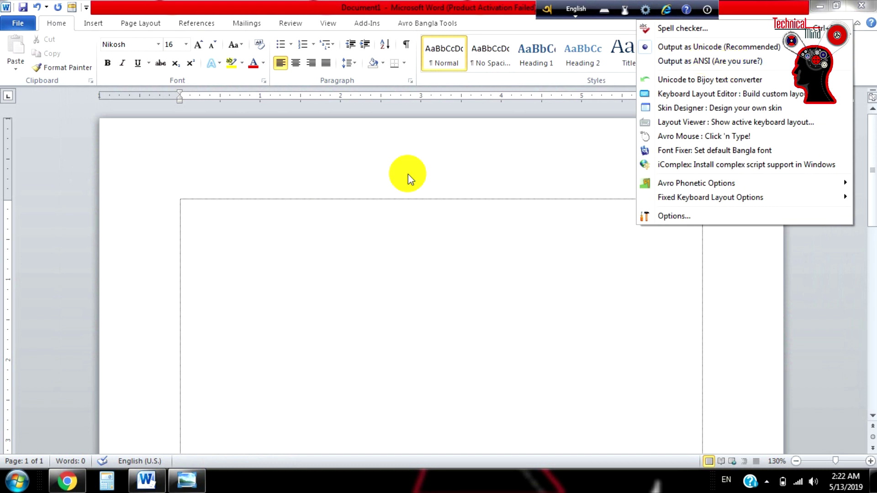
{"action": "left_click", "coordinate": [280, 215]}
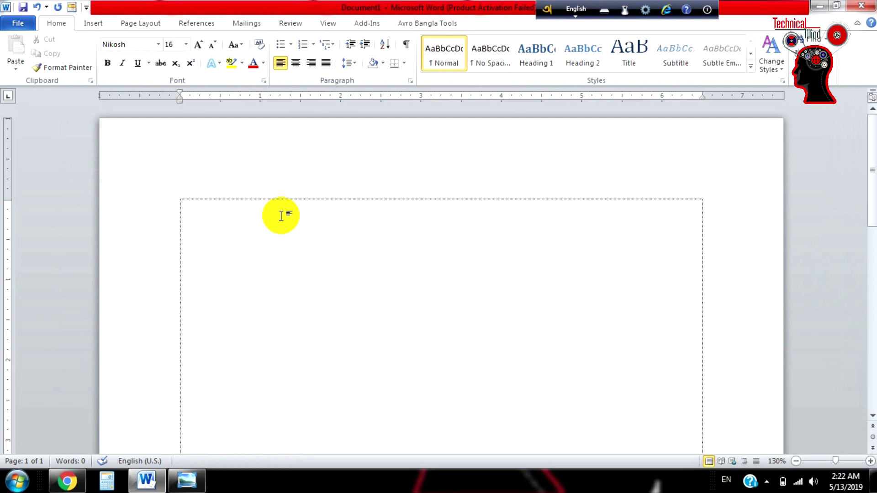
{"action": "left_click", "coordinate": [184, 476]}
{"action": "left_click", "coordinate": [199, 479]}
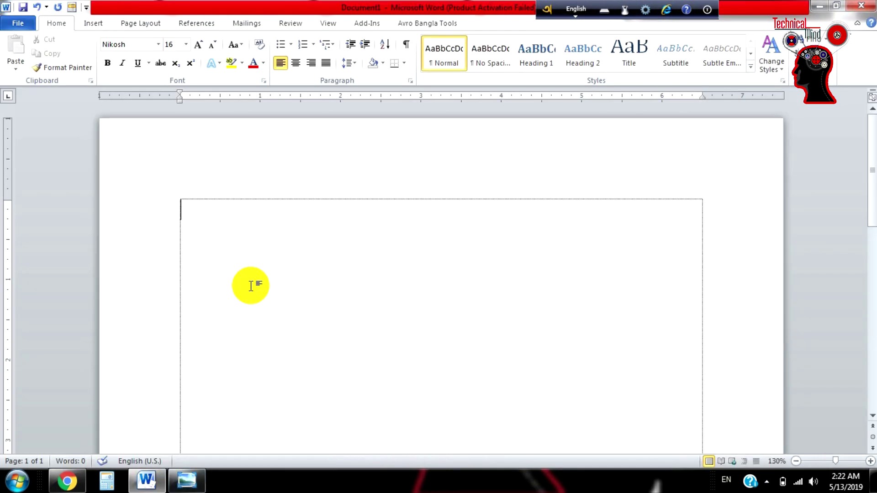
Switch Avro to Bangla and type ক খ গ ঘ, removing the extra গ and ঘ.
{"action": "type", "text": "k"}
{"action": "key", "text": "BackSpace"}
{"action": "key", "text": "F12"}
{"action": "type", "text": "k kh g"}
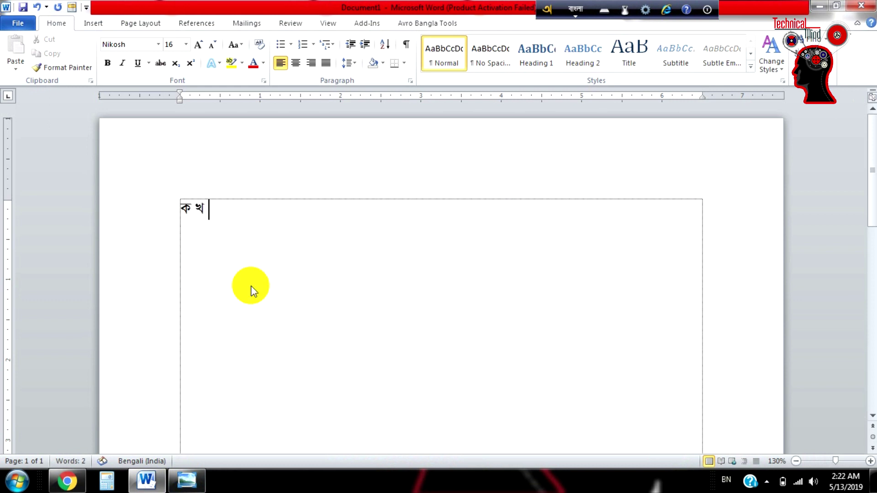
{"action": "type", "text": " gh "}
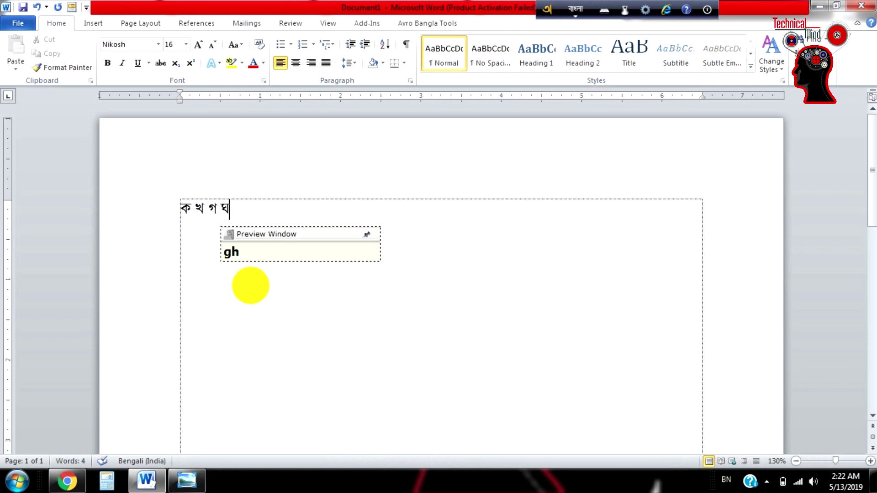
{"action": "type", "text": "G"}
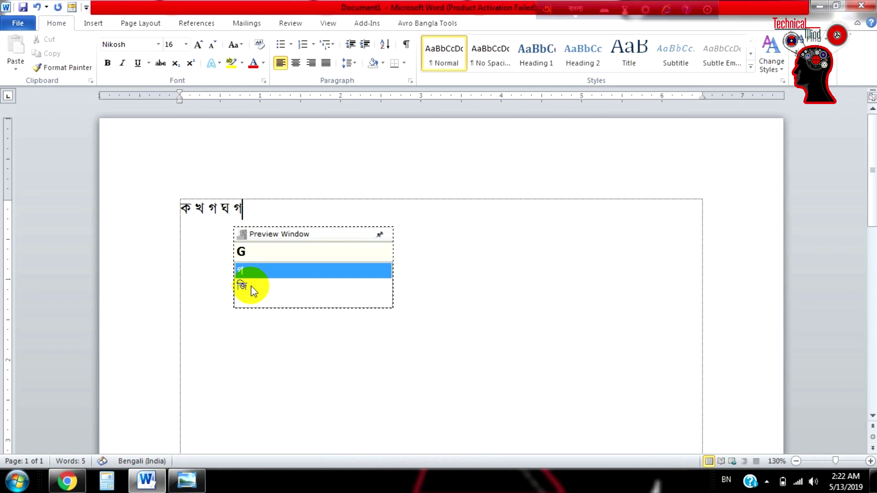
{"action": "key", "text": "BackSpace"}
{"action": "type", "text": "gh"}
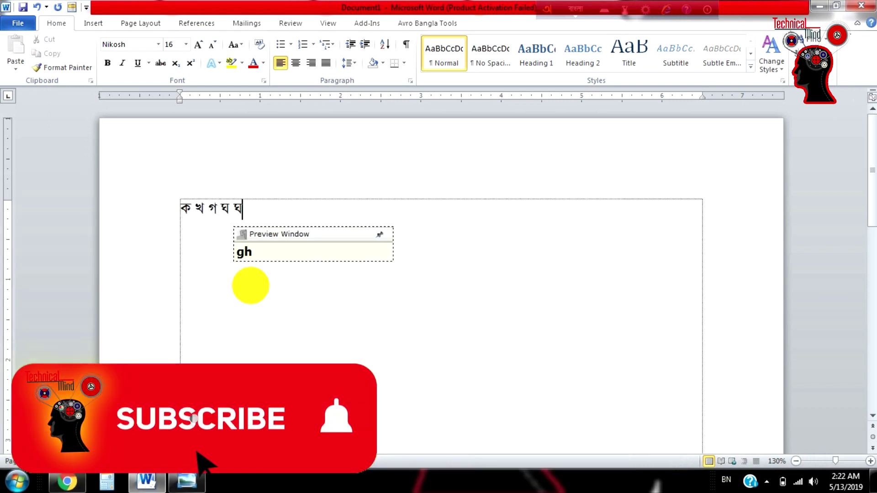
{"action": "key", "text": "BackSpace"}
{"action": "key", "text": "BackSpace"}
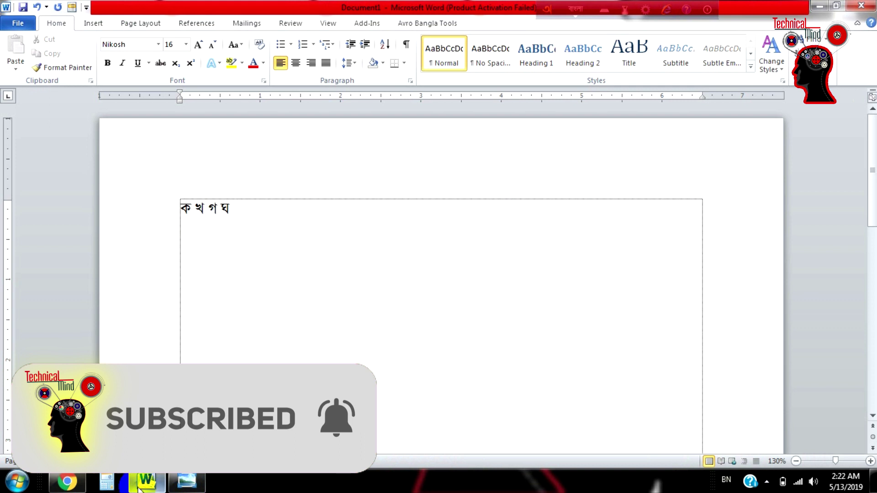
Test the ক্ল conjunct by typing kl twice and deleting it, then show the bangla 2.png chart.
{"action": "key", "text": "alt+Tab"}
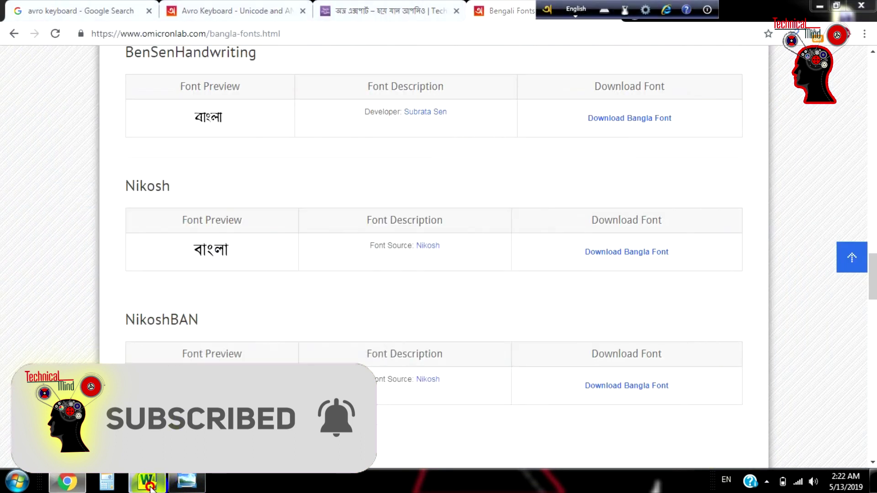
{"action": "key", "text": "alt+Tab"}
{"action": "type", "text": "kl"}
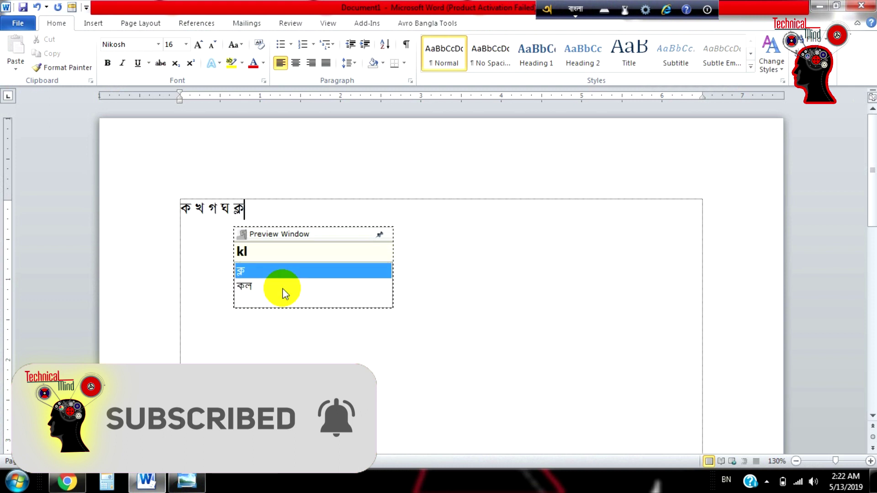
{"action": "key", "text": "BackSpace"}
{"action": "key", "text": "BackSpace"}
{"action": "type", "text": "kl"}
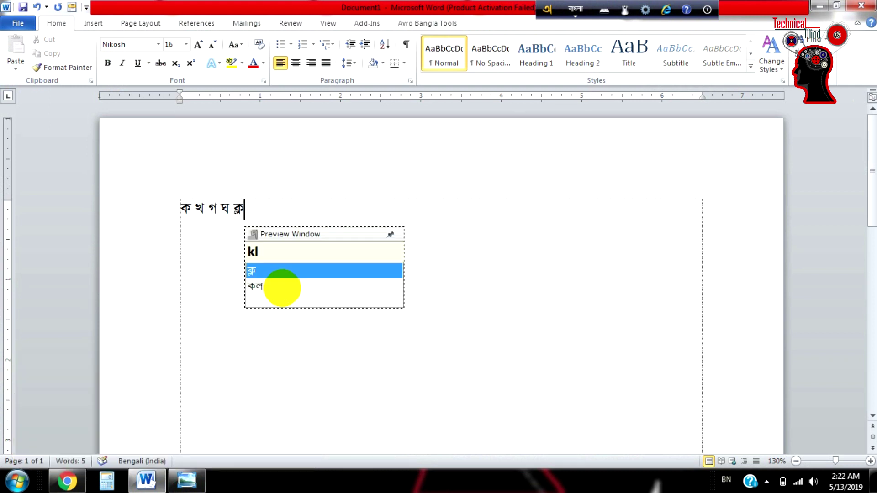
{"action": "key", "text": "BackSpace"}
{"action": "key", "text": "BackSpace"}
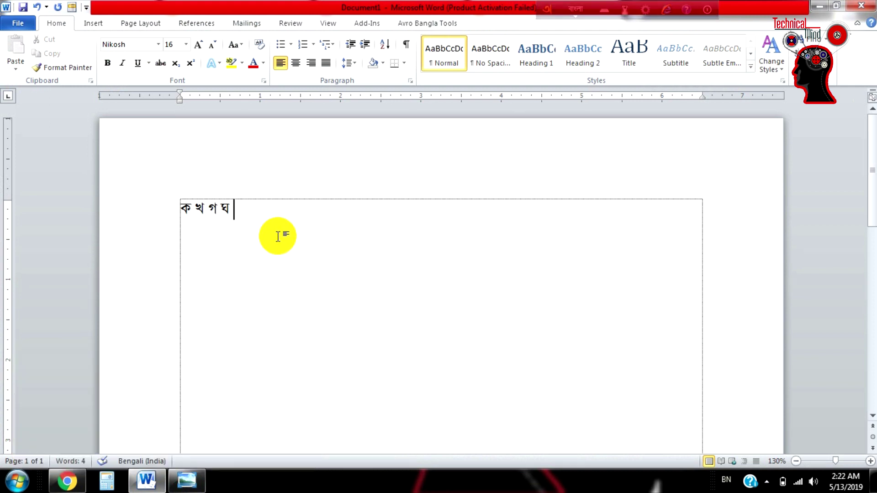
{"action": "left_click", "coordinate": [186, 481]}
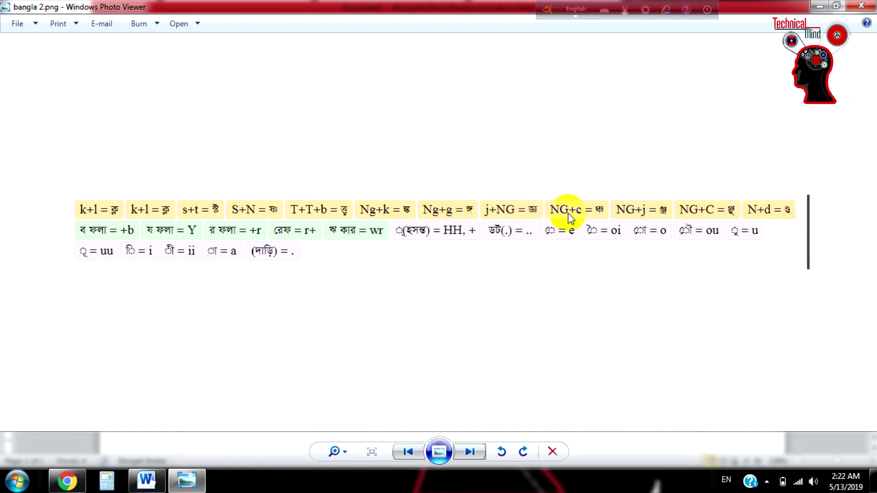
Open Avro's tools list over the bangla 2.png chart and close it again.
{"action": "left_click", "coordinate": [645, 10]}
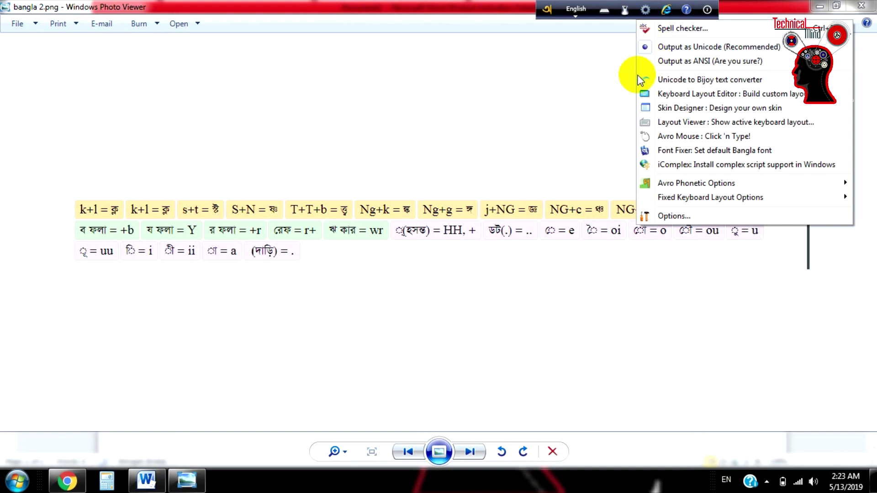
{"action": "left_click", "coordinate": [495, 221]}
{"action": "left_click", "coordinate": [144, 483]}
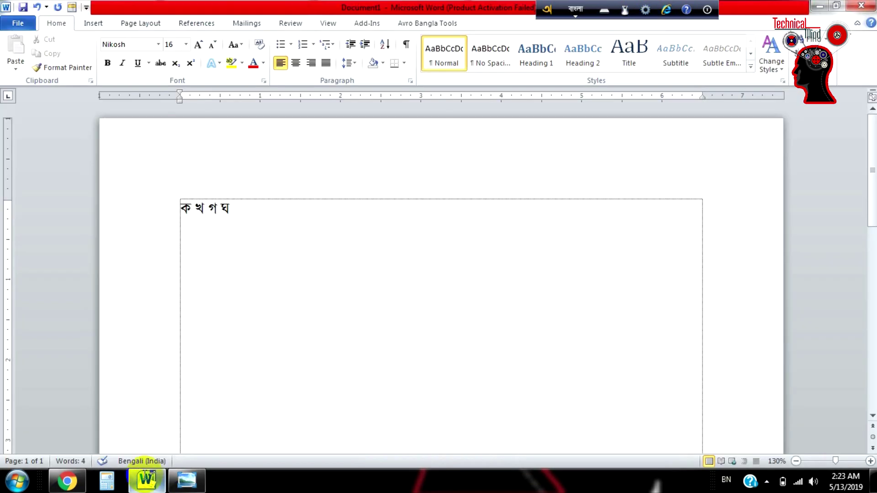
{"action": "left_click_drag", "start_coordinate": [238, 220], "coordinate": [158, 220]}
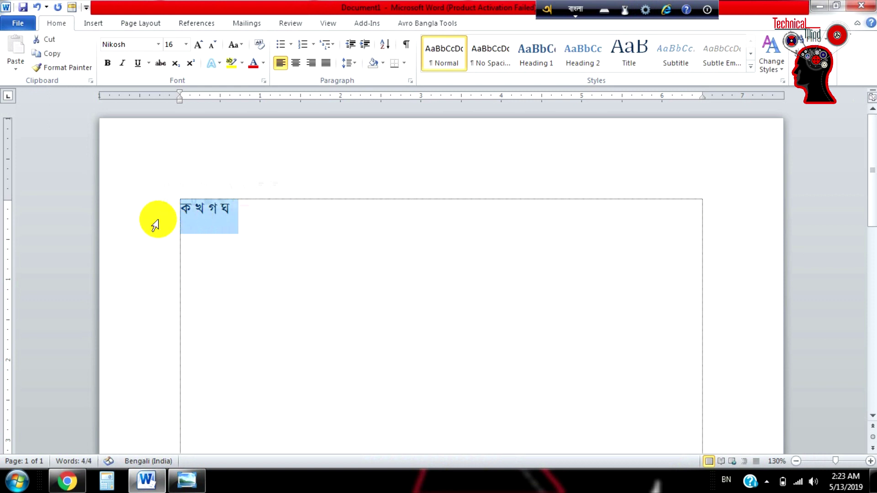
{"action": "key", "text": "Delete"}
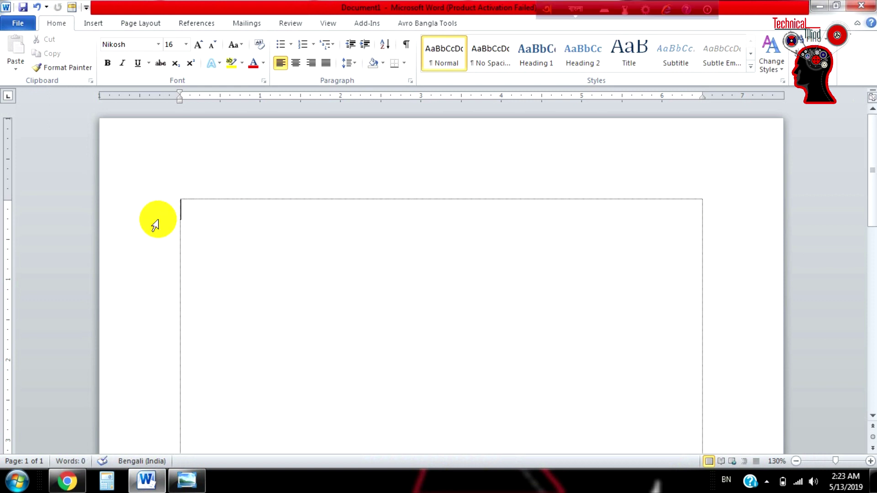
{"action": "type", "text": "zugm"}
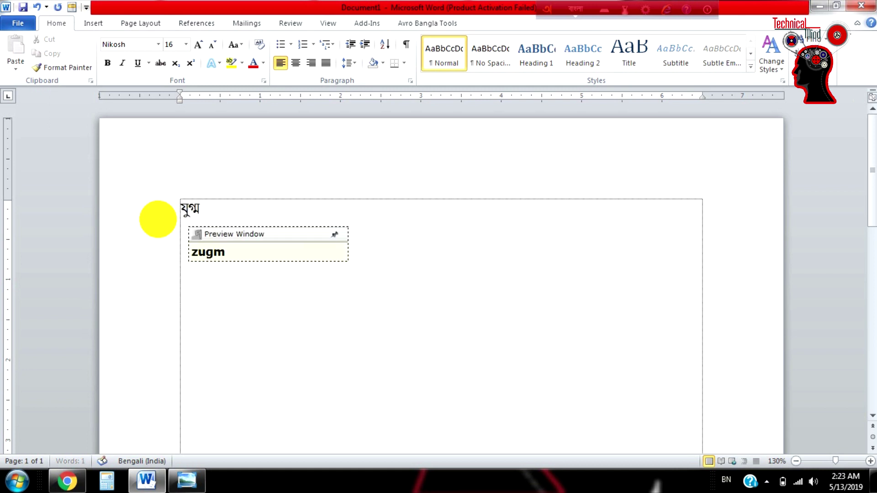
{"action": "key", "text": "BackSpace"}
{"action": "key", "text": "BackSpace"}
{"action": "key", "text": "BackSpace"}
{"action": "key", "text": "BackSpace"}
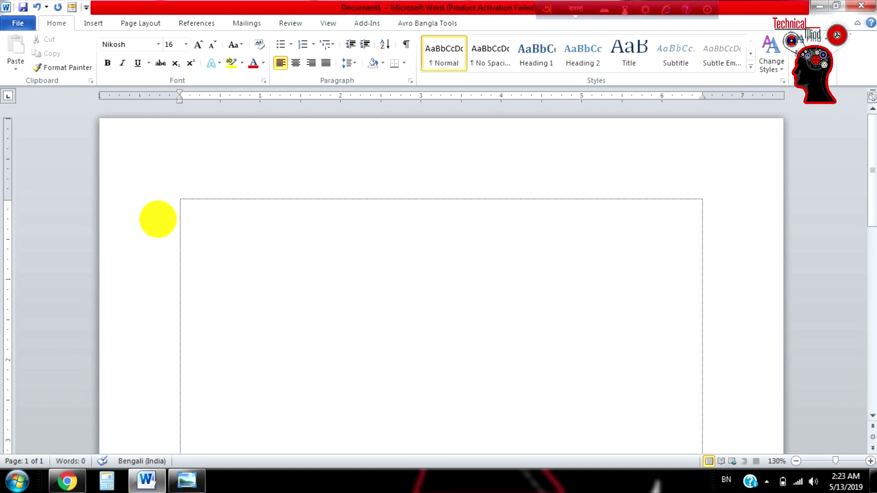
{"action": "type", "text": "gm"}
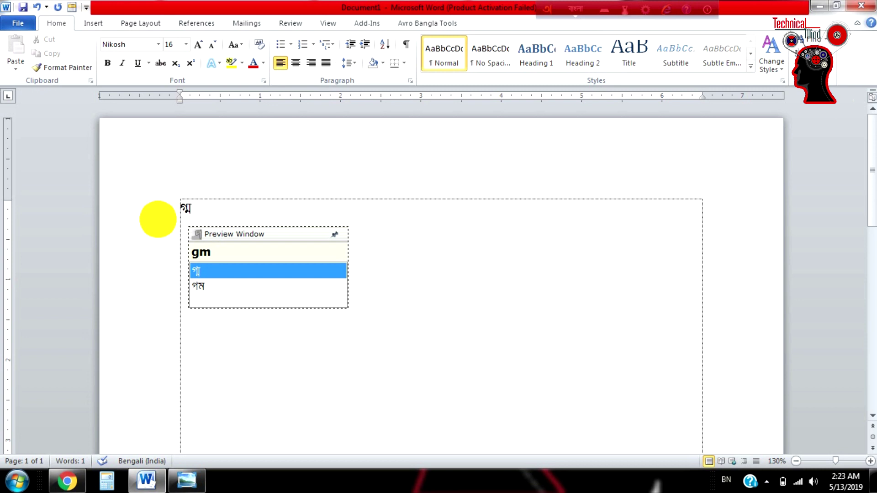
{"action": "key", "text": "BackSpace"}
{"action": "key", "text": "BackSpace"}
{"action": "type", "text": "gm"}
{"action": "key", "text": "BackSpace"}
{"action": "key", "text": "BackSpace"}
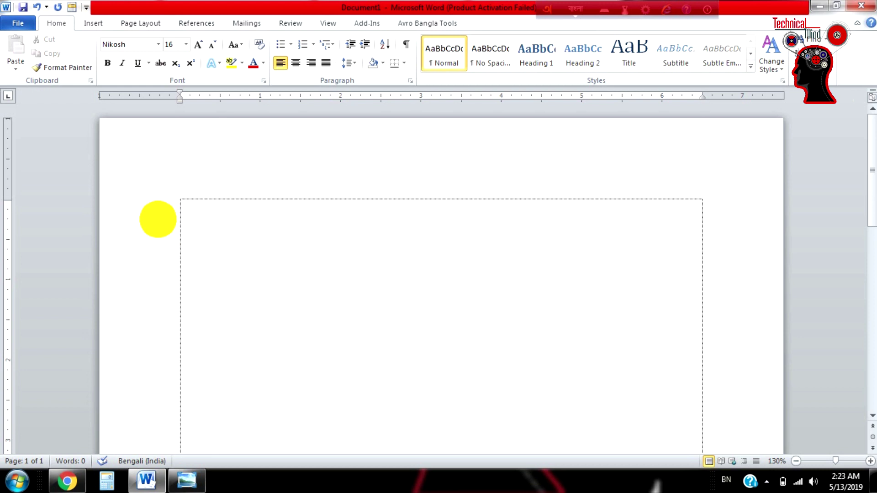
{"action": "type", "text": "sw"}
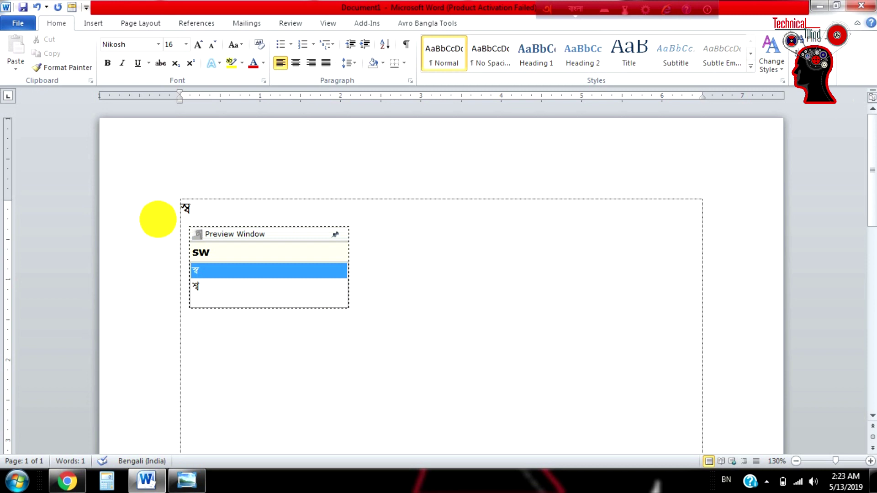
{"action": "key", "text": "BackSpace"}
{"action": "key", "text": "BackSpace"}
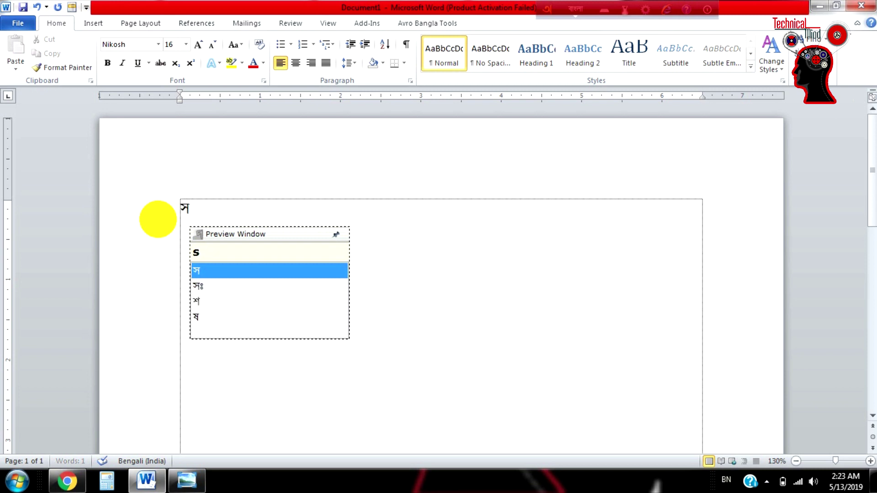
{"action": "left_click", "coordinate": [605, 12]}
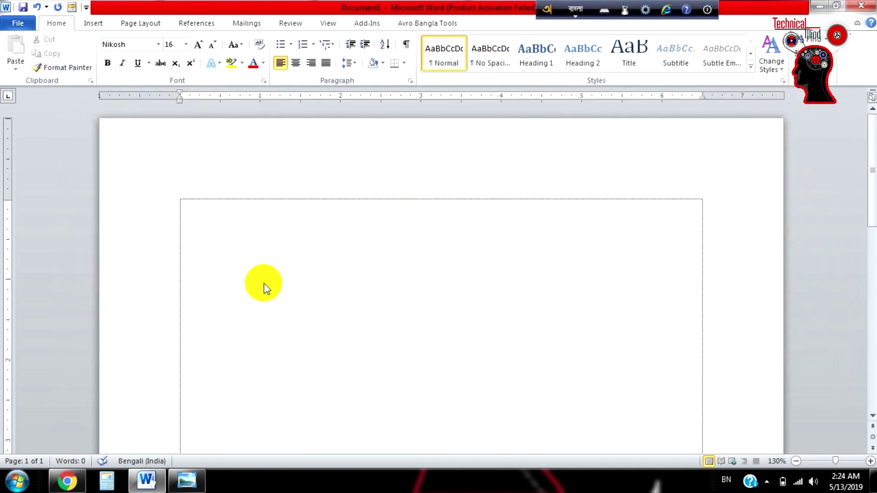
{"action": "type", "text": "kl"}
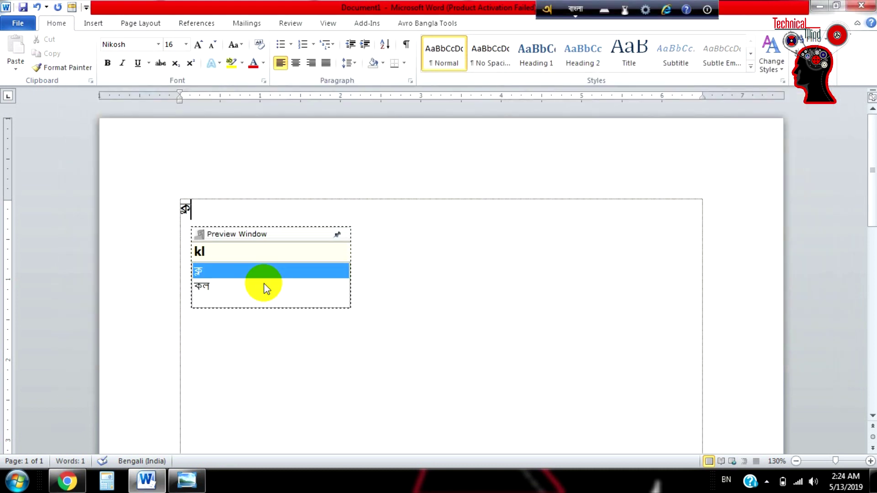
{"action": "key", "text": "BackSpace"}
{"action": "key", "text": "BackSpace"}
{"action": "type", "text": "k"}
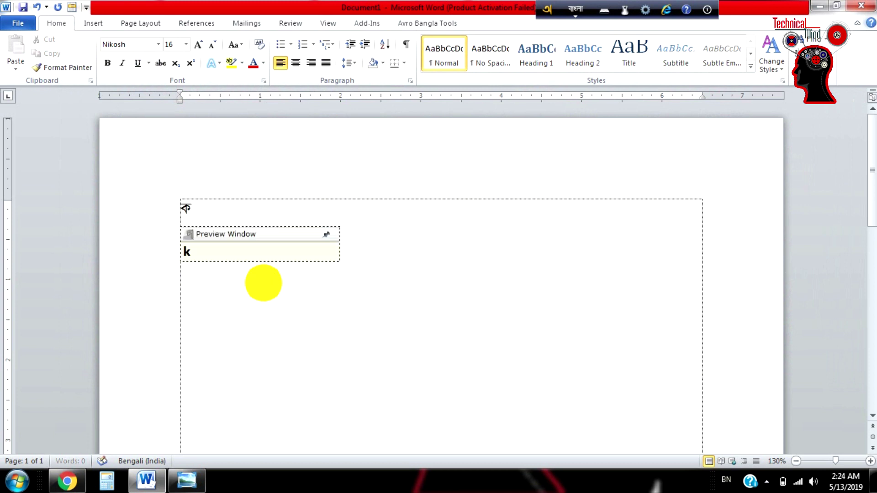
{"action": "type", "text": "l"}
{"action": "key", "text": "BackSpace"}
{"action": "key", "text": "BackSpace"}
{"action": "type", "text": "k"}
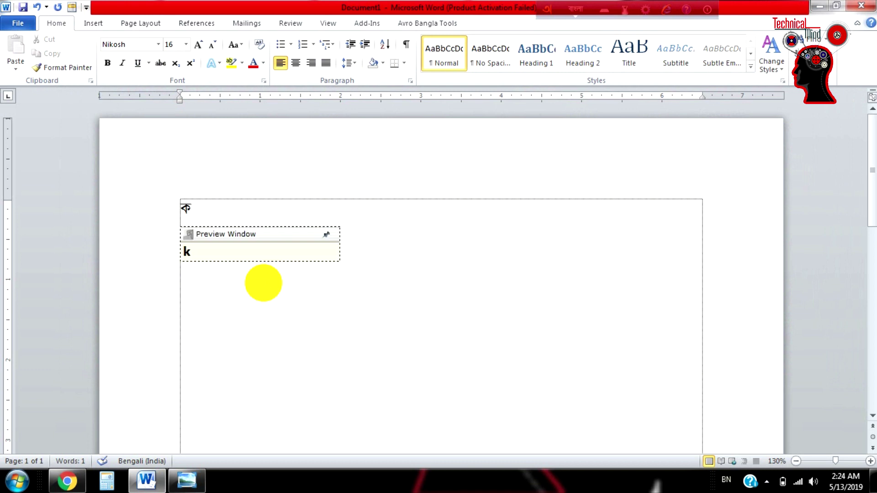
{"action": "type", "text": "o"}
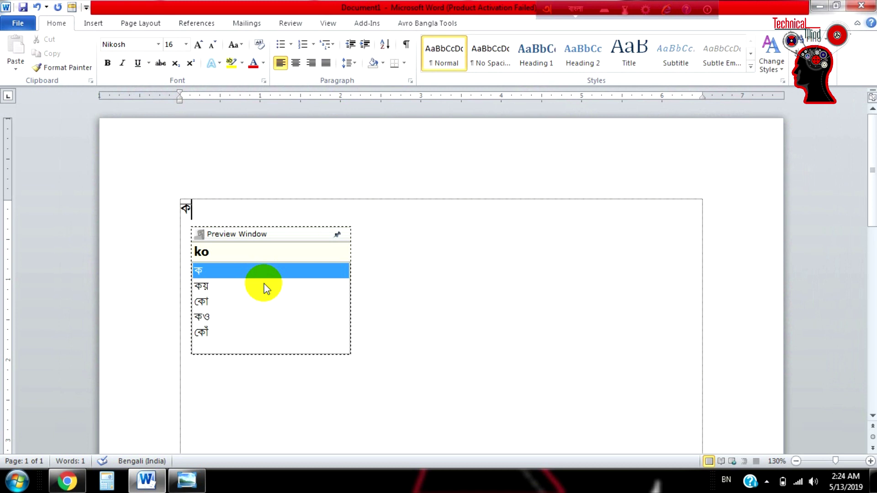
{"action": "type", "text": "l"}
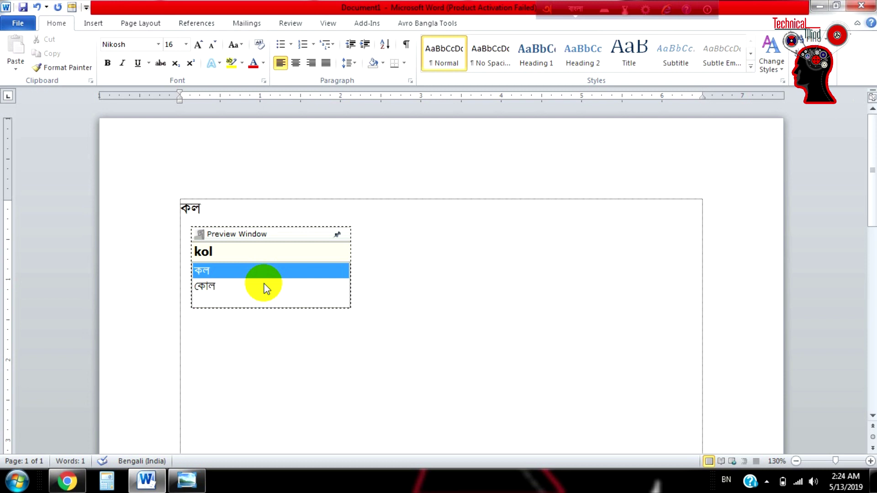
{"action": "key", "text": "BackSpace"}
{"action": "key", "text": "BackSpace"}
{"action": "key", "text": "BackSpace"}
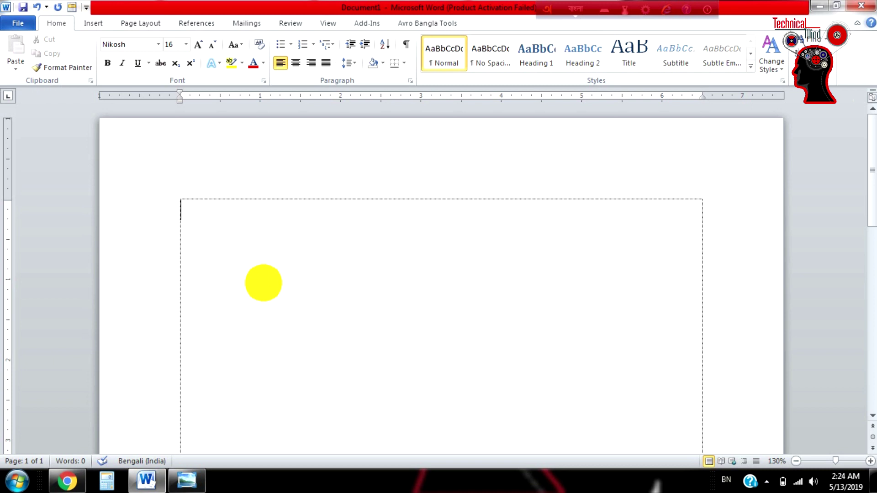
{"action": "type", "text": "k"}
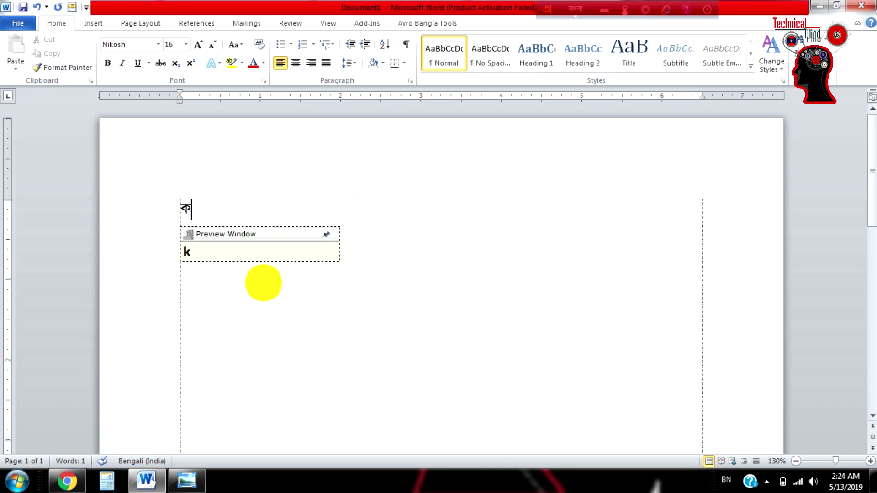
{"action": "key", "text": "BackSpace"}
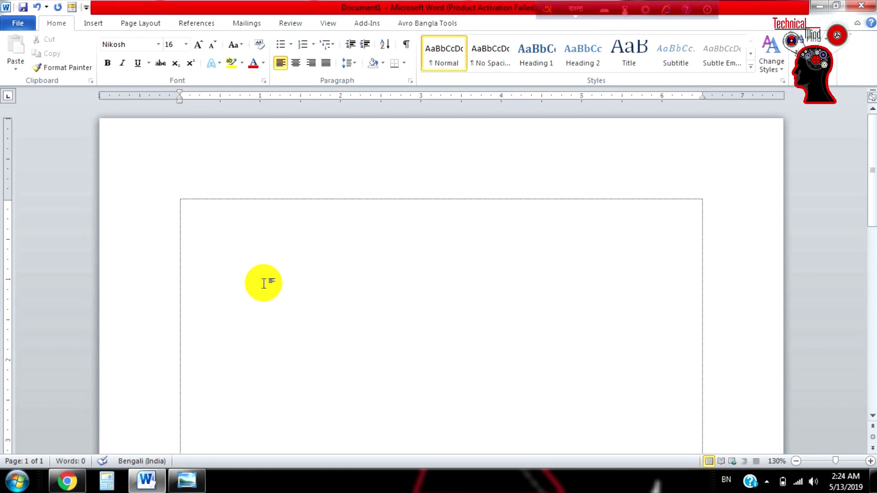
{"action": "type", "text": "jo"}
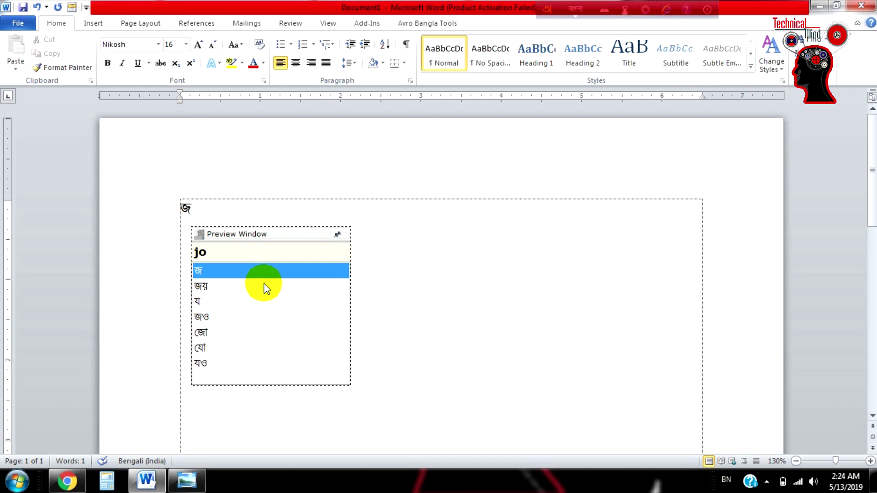
{"action": "type", "text": "nm"}
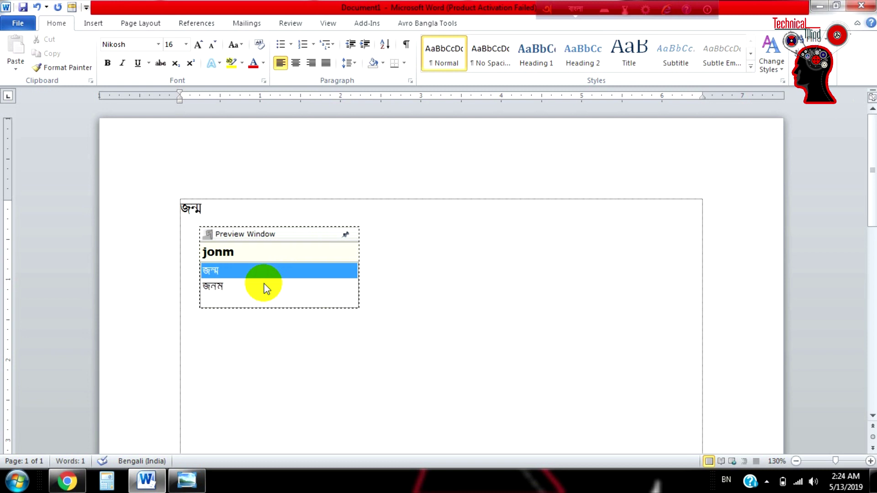
{"action": "key", "text": "BackSpace"}
{"action": "key", "text": "BackSpace"}
{"action": "key", "text": "BackSpace"}
{"action": "key", "text": "BackSpace"}
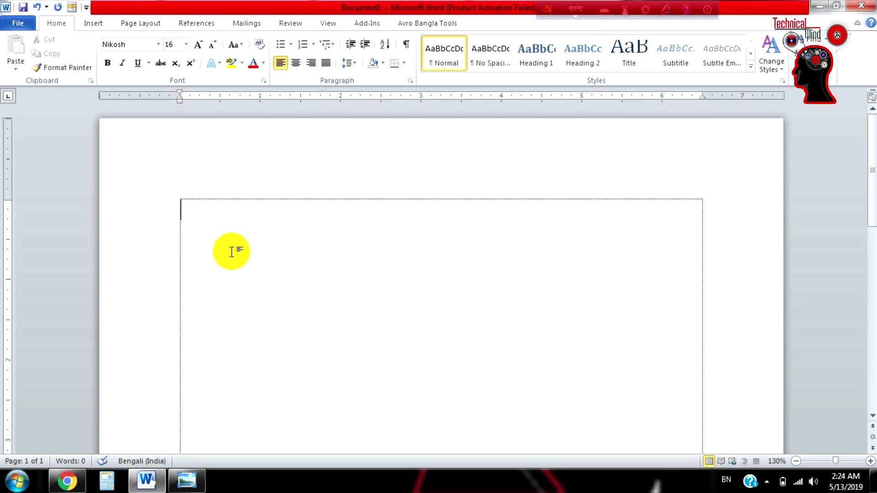
Change Avro output from Unicode to ANSI, pick SutonnyMJ in Word's font list, and test-type a character.
{"action": "left_click", "coordinate": [647, 11]}
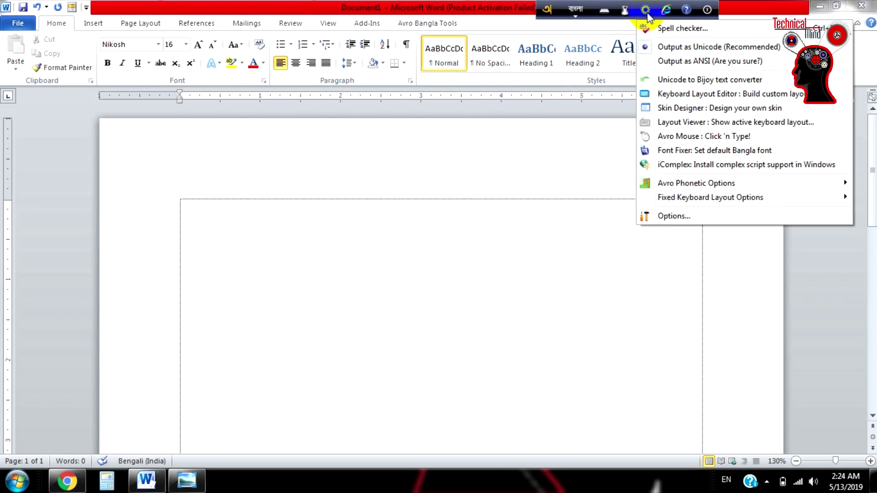
{"action": "left_click", "coordinate": [670, 62]}
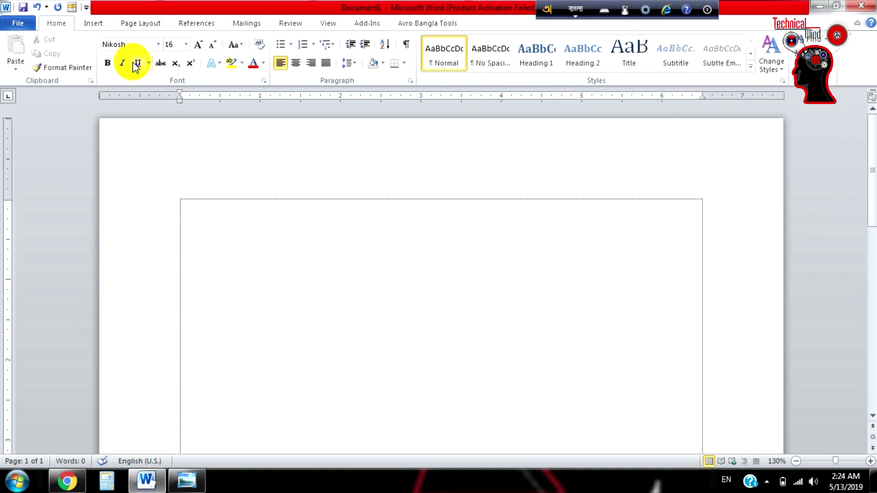
{"action": "left_click", "coordinate": [159, 45]}
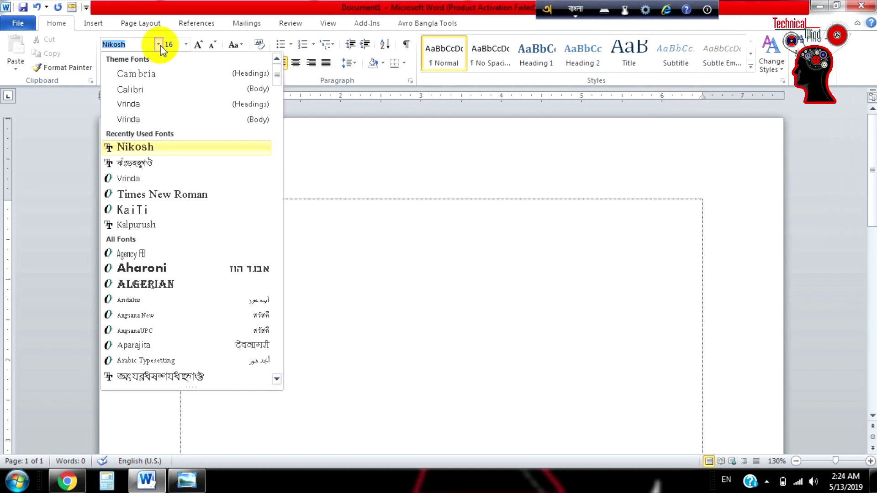
{"action": "left_click", "coordinate": [138, 162]}
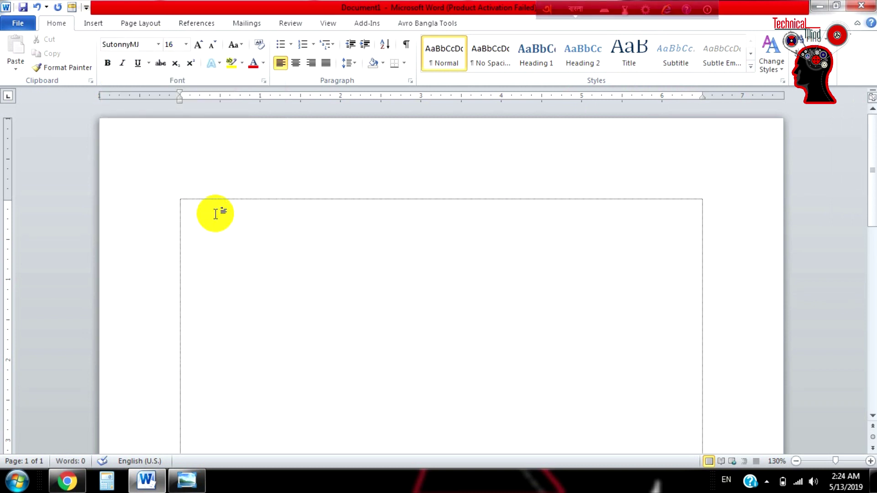
{"action": "type", "text": "t"}
{"action": "key", "text": "BackSpace"}
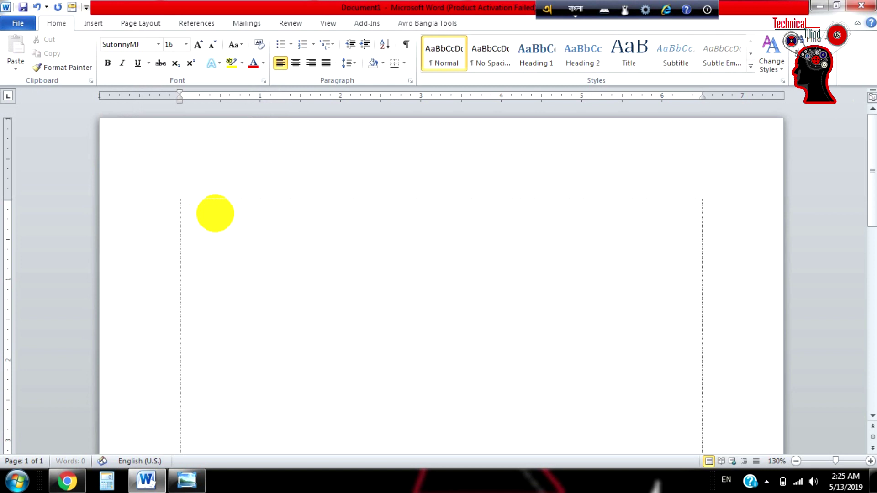
Type আমার phonetically in the text box, edit it, then delete it.
{"action": "type", "text": "a"}
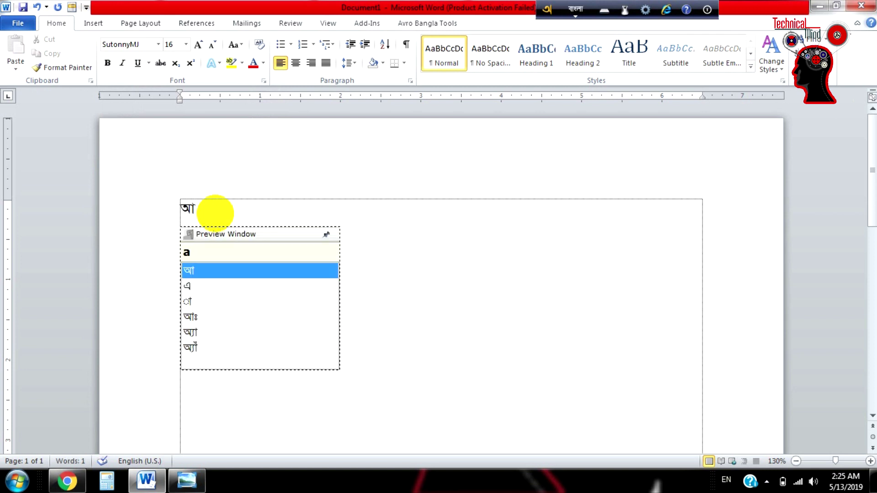
{"action": "type", "text": "mar"}
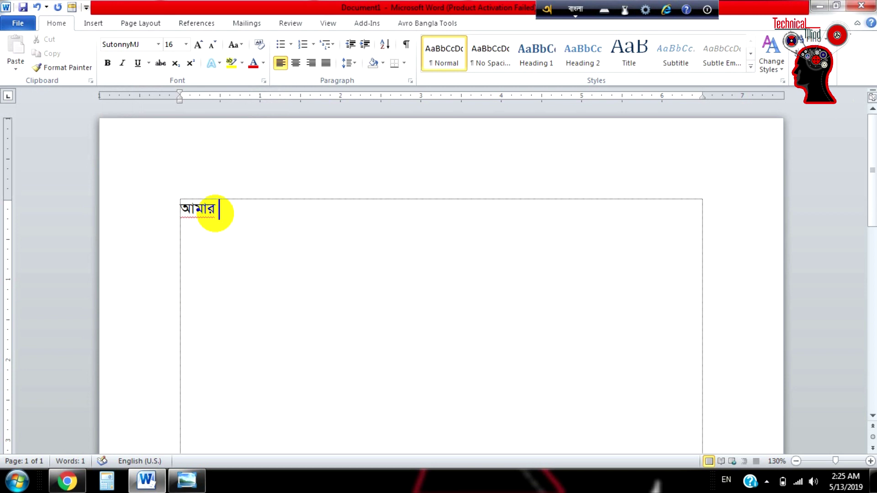
{"action": "key", "text": "BackSpace"}
{"action": "left_click_drag", "start_coordinate": [251, 221], "coordinate": [169, 201]}
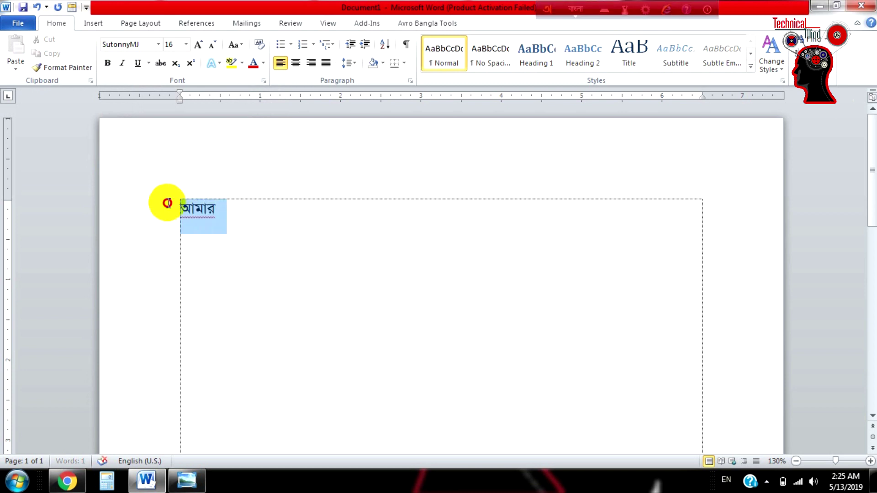
{"action": "left_click", "coordinate": [206, 212]}
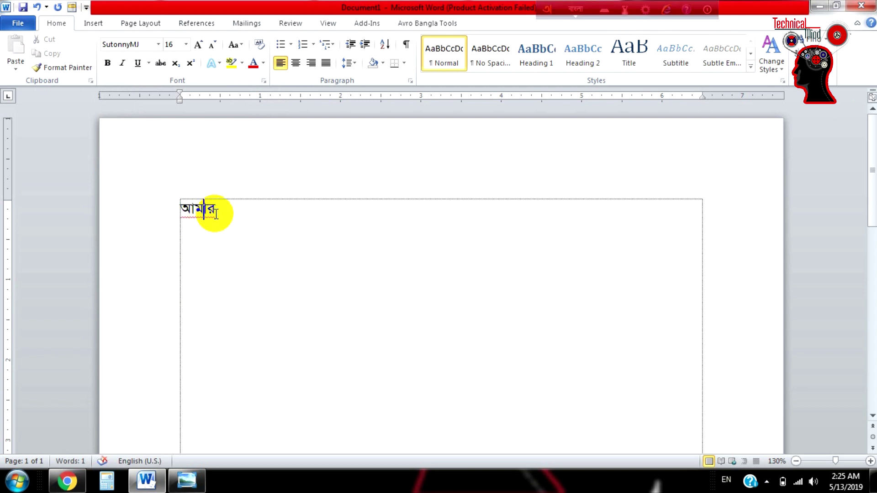
{"action": "key", "text": "Delete"}
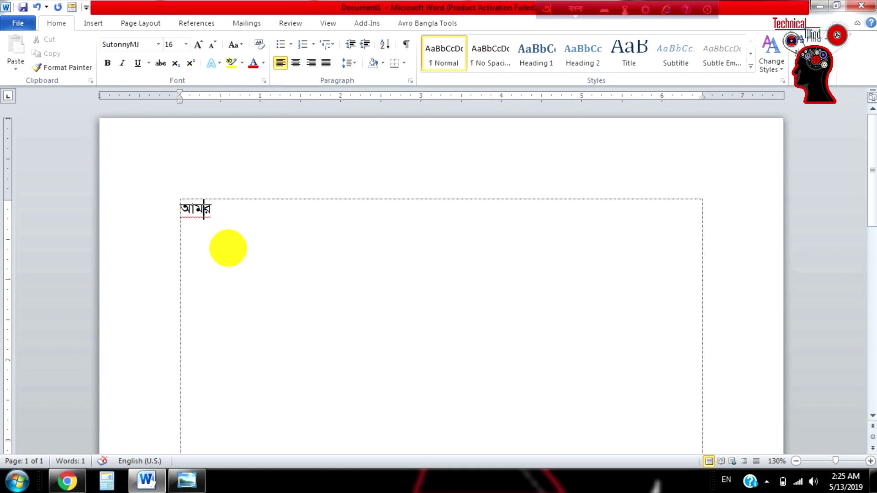
{"action": "key", "text": "F12"}
{"action": "type", "text": "v"}
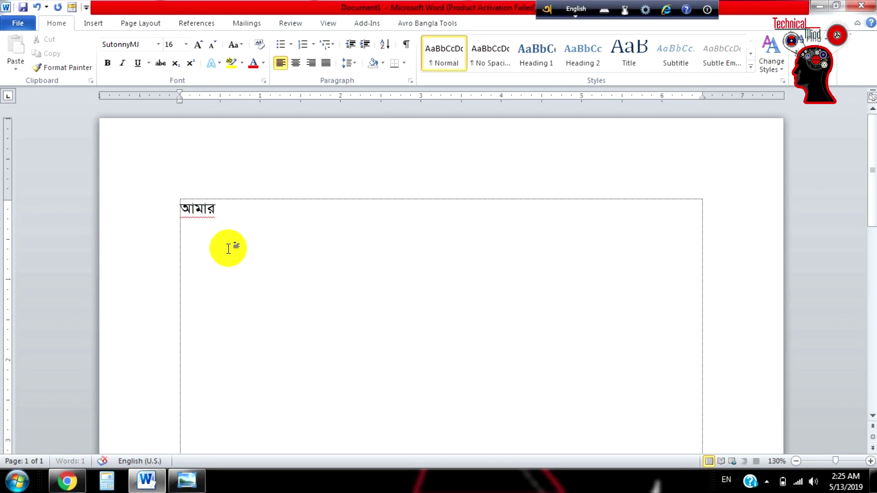
{"action": "key", "text": "Right"}
{"action": "key", "text": "BackSpace"}
{"action": "key", "text": "BackSpace"}
{"action": "key", "text": "BackSpace"}
{"action": "key", "text": "BackSpace"}
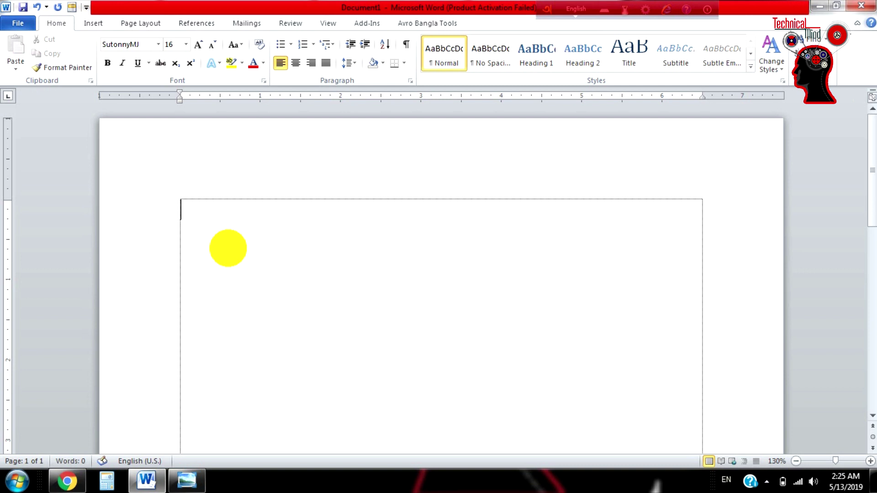
Switch Avro back to Bangla, type a word beginning মন্ত phonetically, and select it.
{"action": "key", "text": "F12"}
{"action": "type", "text": "m"}
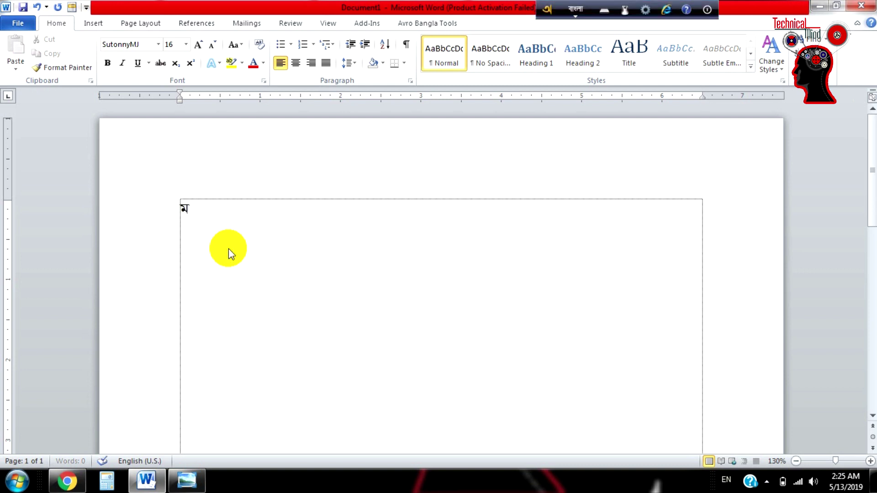
{"action": "type", "text": "nt"}
{"action": "key", "text": "BackSpace"}
{"action": "key", "text": "BackSpace"}
{"action": "type", "text": "ontro"}
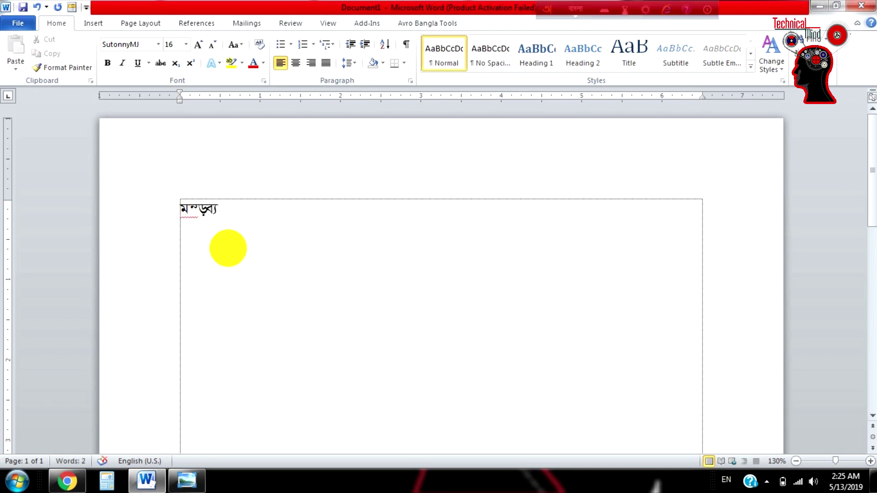
{"action": "left_click_drag", "start_coordinate": [231, 209], "coordinate": [157, 202]}
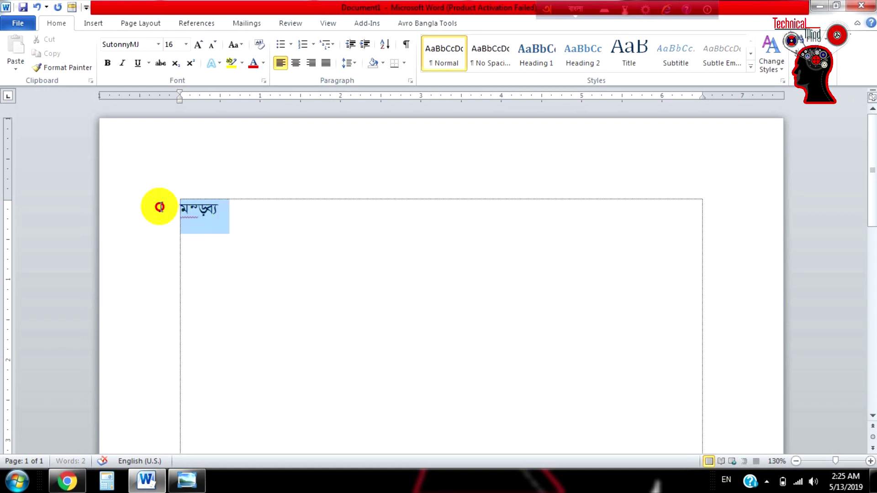
Convert the word from Bijoy2003 to Classic with the Bijoy Classic Converter add-in.
{"action": "left_click", "coordinate": [243, 213]}
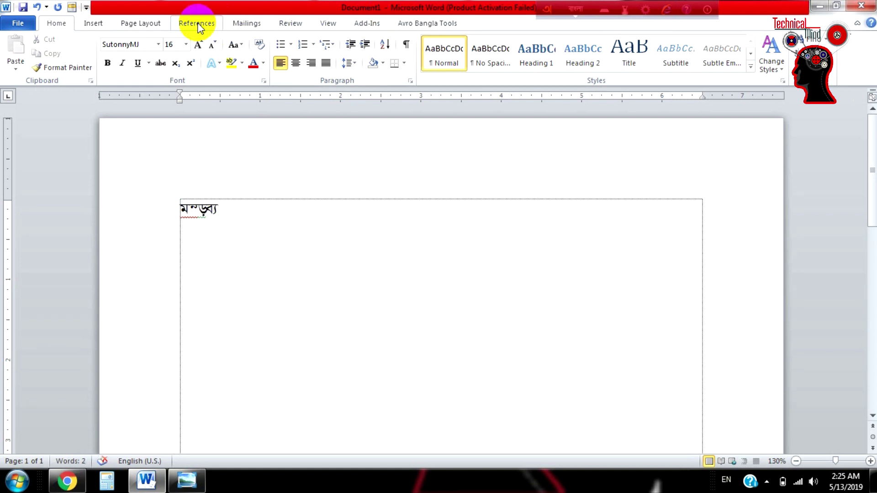
{"action": "left_click", "coordinate": [376, 25]}
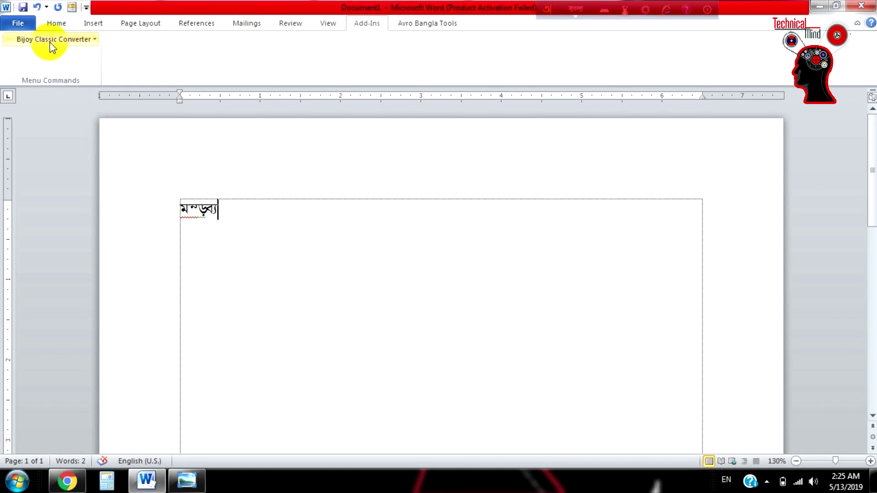
{"action": "left_click", "coordinate": [68, 40]}
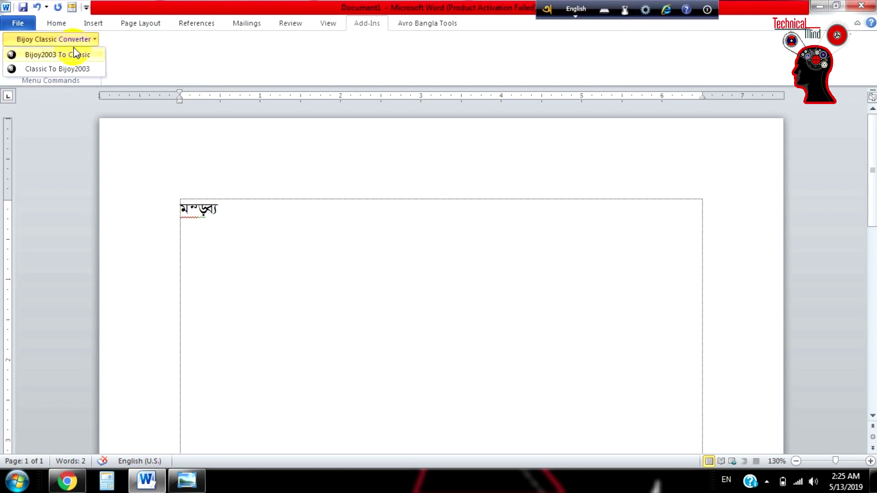
{"action": "left_click", "coordinate": [77, 57]}
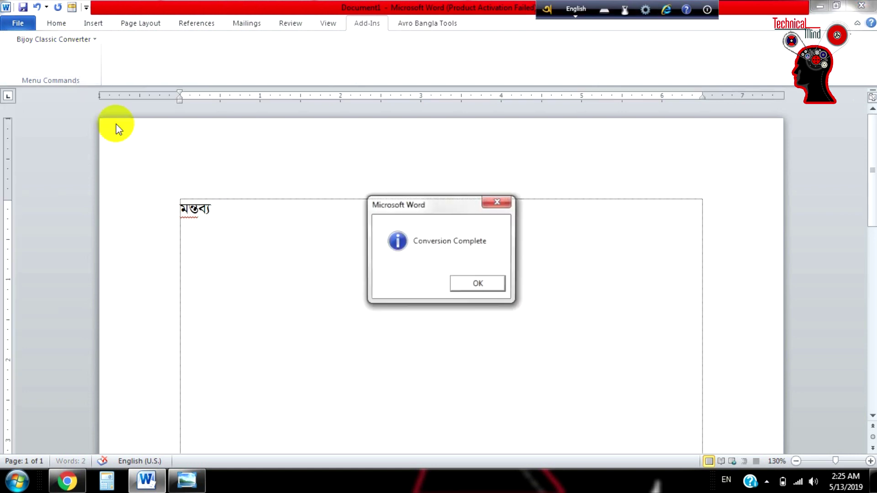
{"action": "left_click", "coordinate": [486, 284]}
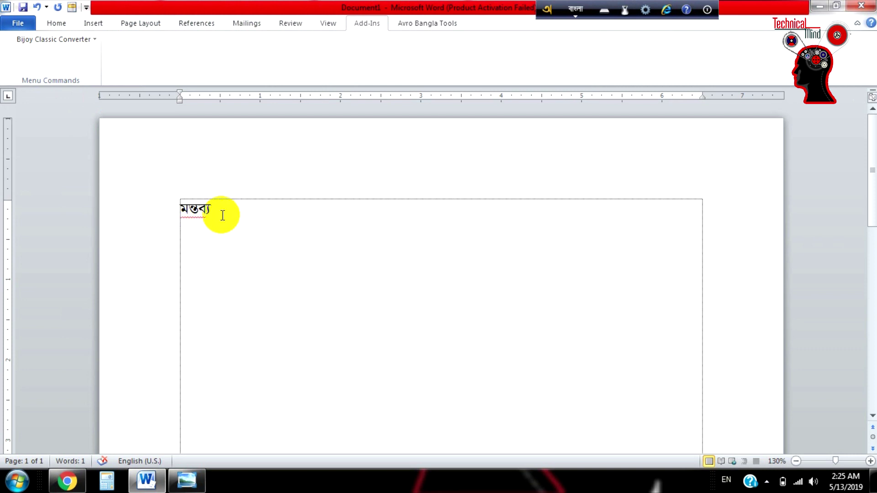
Select the converted word মন্তব্য and delete it.
{"action": "left_click_drag", "start_coordinate": [219, 215], "coordinate": [177, 216]}
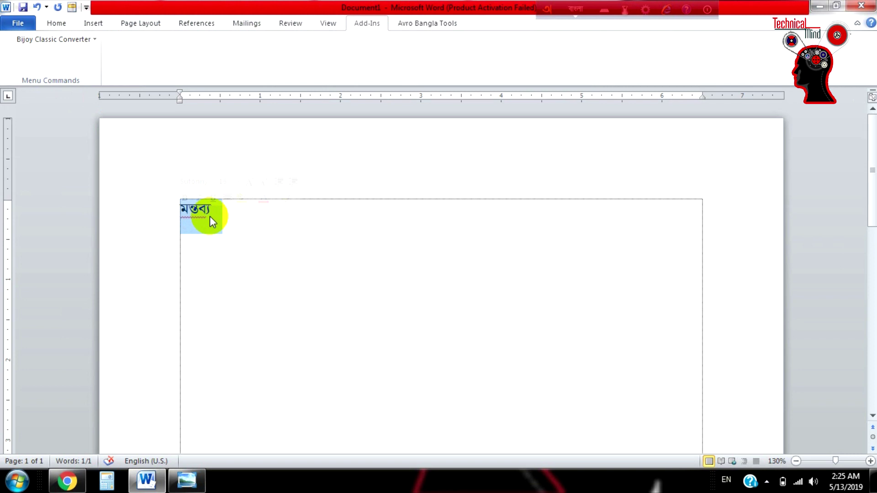
{"action": "left_click", "coordinate": [57, 23]}
{"action": "left_click", "coordinate": [233, 206]}
{"action": "left_click", "coordinate": [165, 216]}
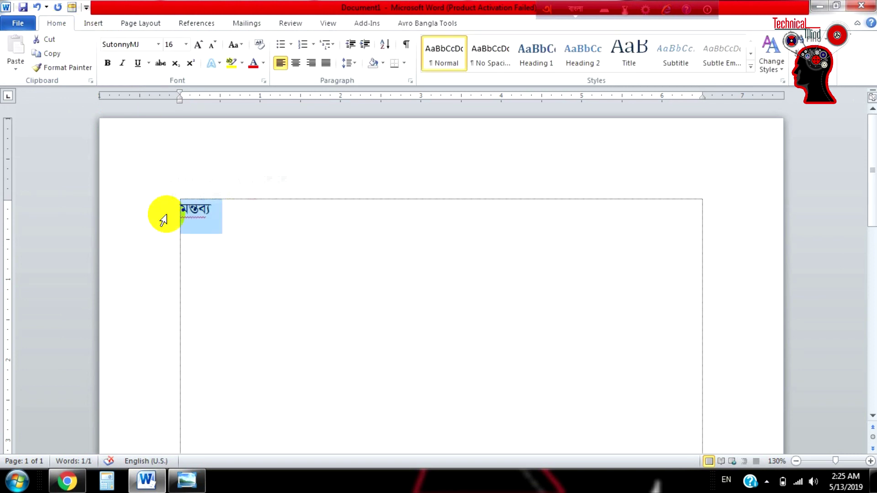
{"action": "key", "text": "Delete"}
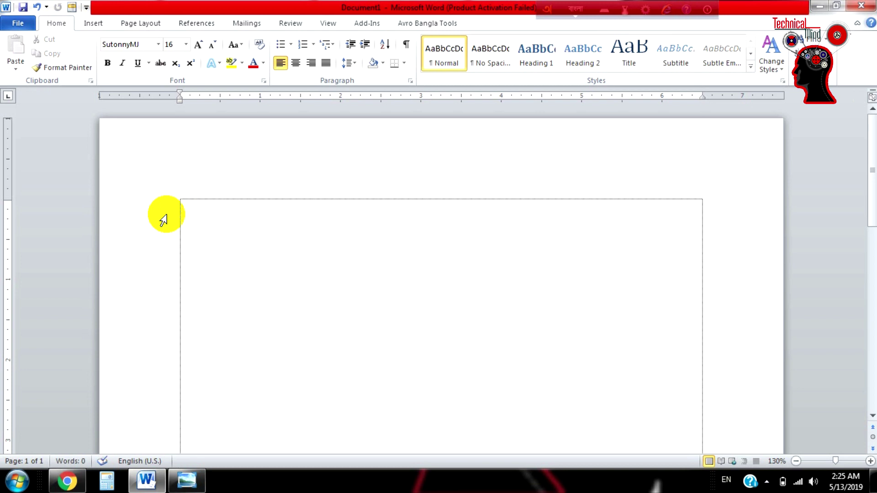
Switch Avro to English and set its output to Unicode.
{"action": "key", "text": "F12"}
{"action": "left_click", "coordinate": [645, 10]}
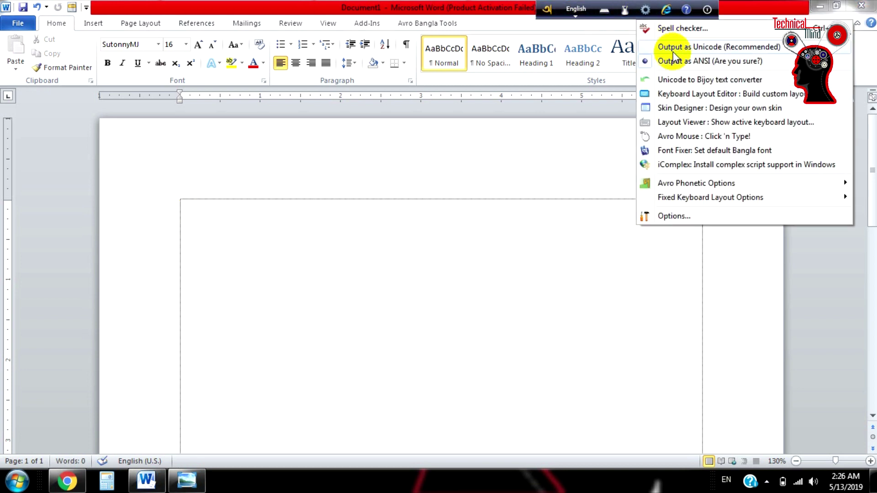
{"action": "left_click", "coordinate": [676, 47]}
Type আমার phonetically into the empty text box in Nikosh.
{"action": "left_click", "coordinate": [318, 243]}
{"action": "type", "text": "T"}
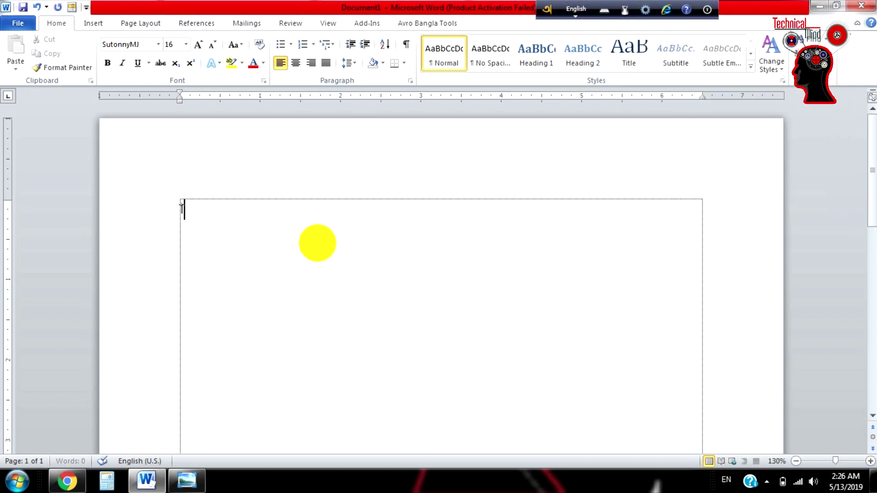
{"action": "key", "text": "F12"}
{"action": "type", "text": "amar"}
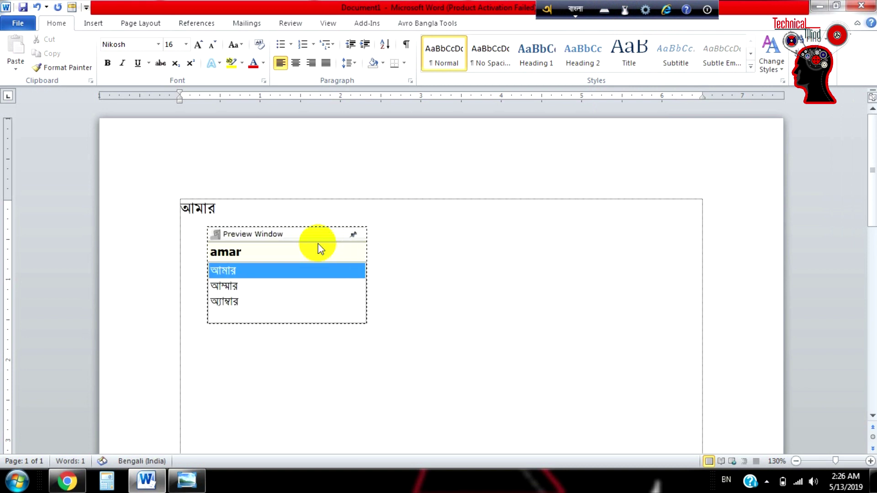
{"action": "key", "text": "Escape"}
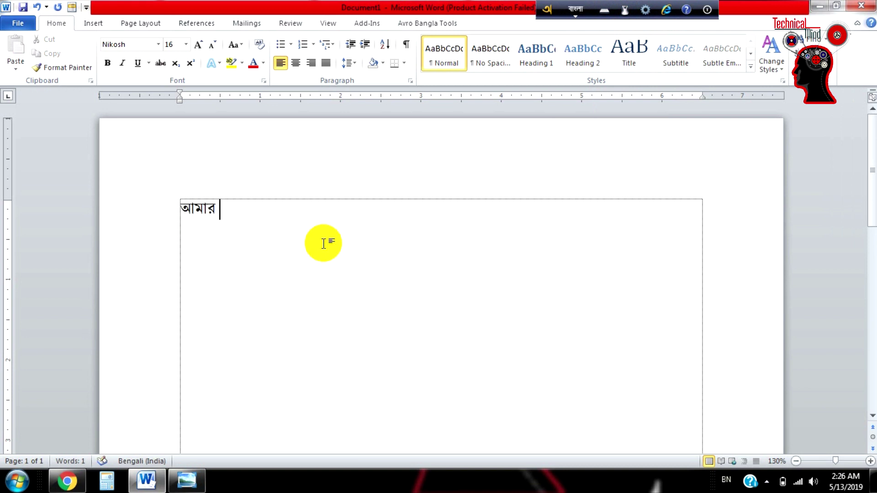
{"action": "left_click", "coordinate": [645, 10]}
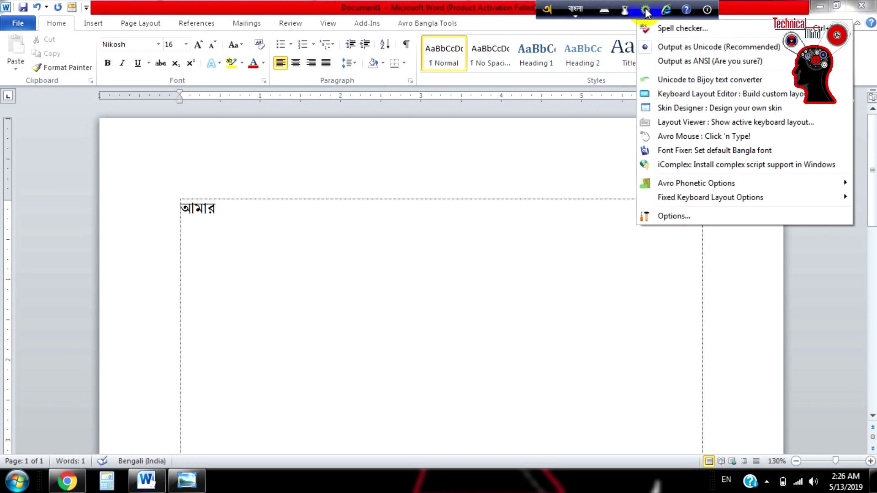
Launch the Unicode to Bijoy converter, paste আমার from Word and convert it to Bijoy.
{"action": "left_click", "coordinate": [684, 82]}
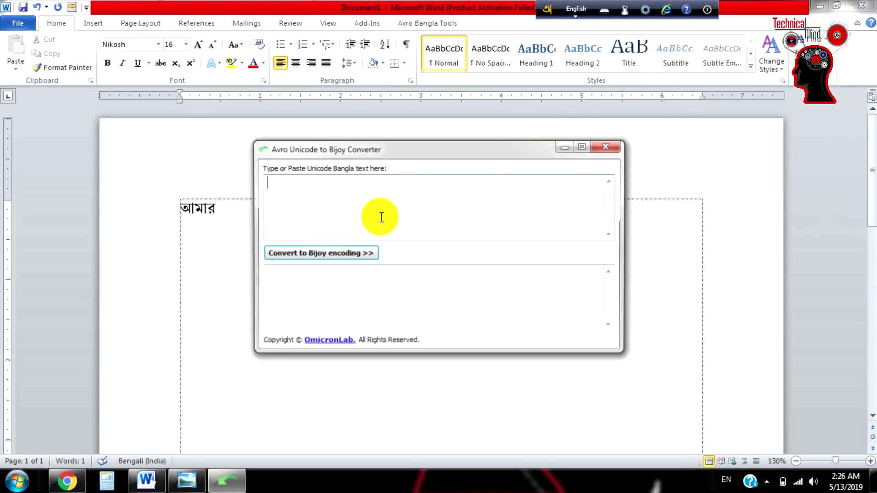
{"action": "left_click", "coordinate": [225, 211]}
{"action": "left_click_drag", "start_coordinate": [224, 211], "coordinate": [172, 204]}
{"action": "key", "text": "ctrl+c"}
{"action": "left_click", "coordinate": [227, 481]}
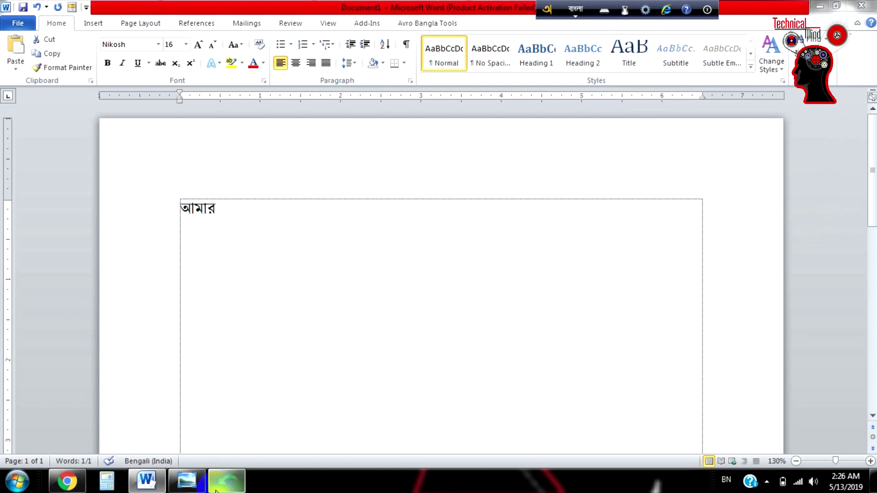
{"action": "key", "text": "ctrl+v"}
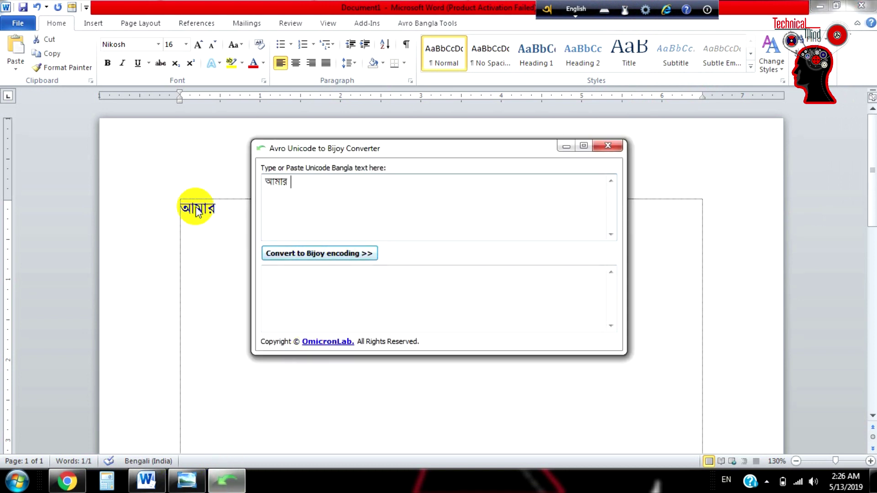
{"action": "left_click", "coordinate": [310, 254]}
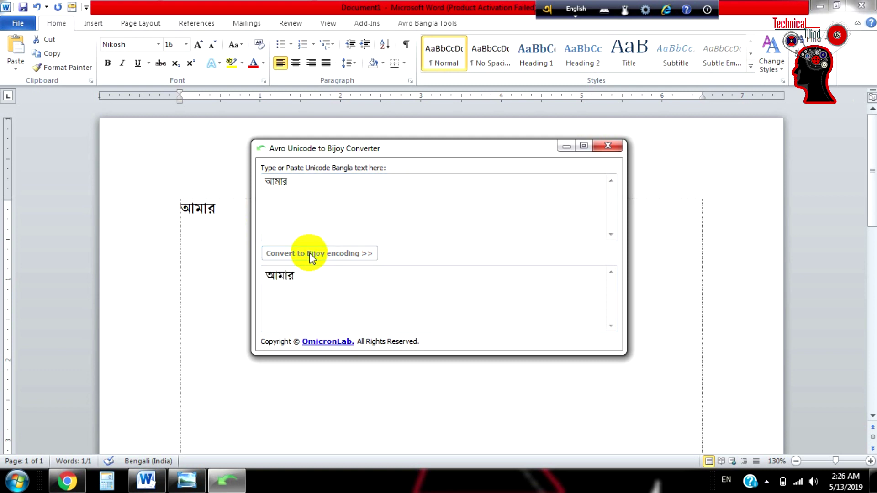
Inspect the Bijoy output, close the converter, and reselect আমার in Word.
{"action": "left_click_drag", "start_coordinate": [305, 285], "coordinate": [260, 274]}
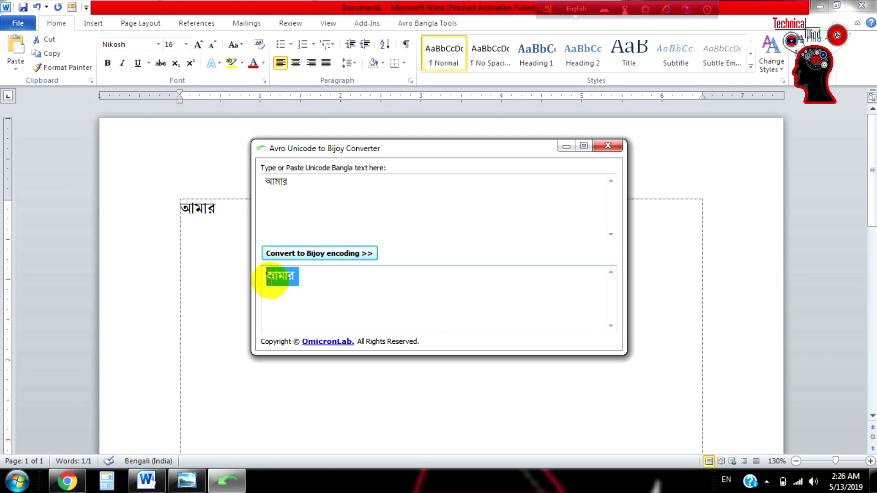
{"action": "left_click", "coordinate": [304, 279]}
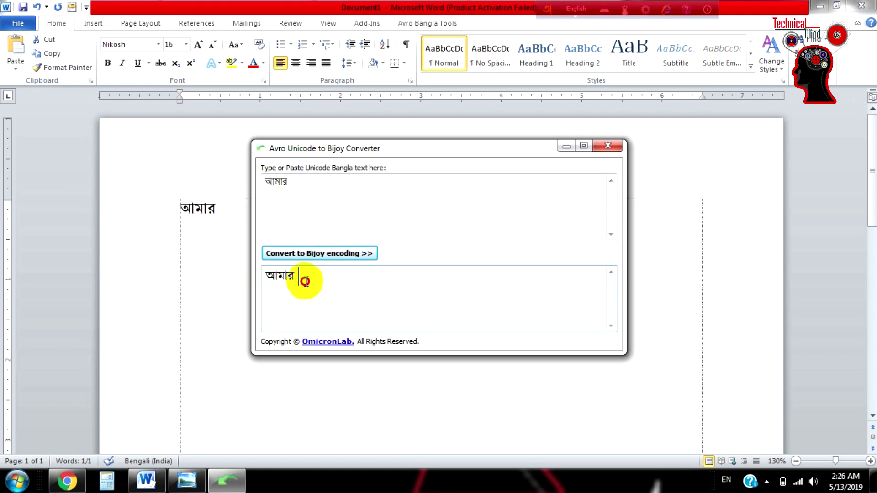
{"action": "left_click", "coordinate": [599, 147]}
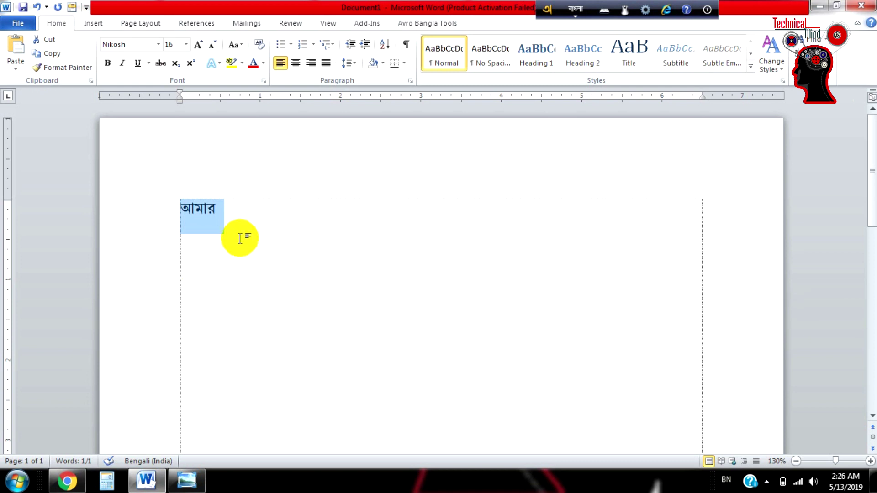
{"action": "left_click", "coordinate": [235, 221]}
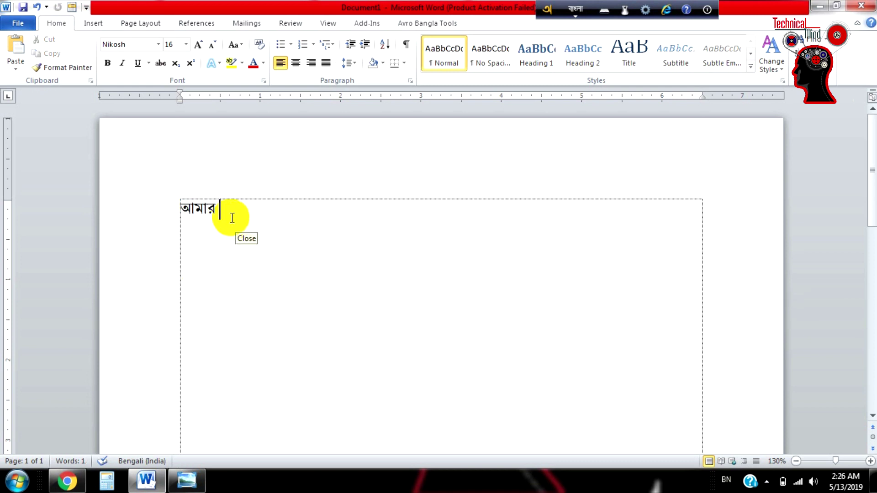
{"action": "left_click_drag", "start_coordinate": [235, 206], "coordinate": [168, 203]}
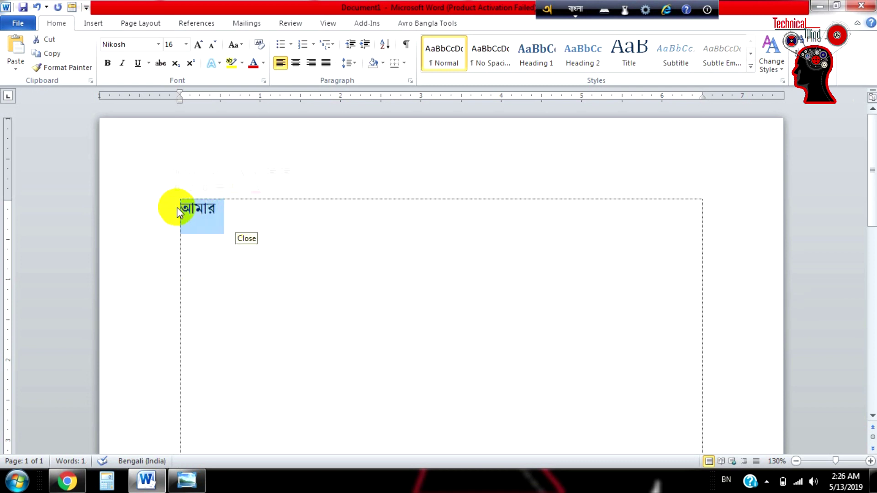
Switch to Chrome's Bangla fonts page and send Avro's toolbar to the system tray.
{"action": "left_click", "coordinate": [239, 237]}
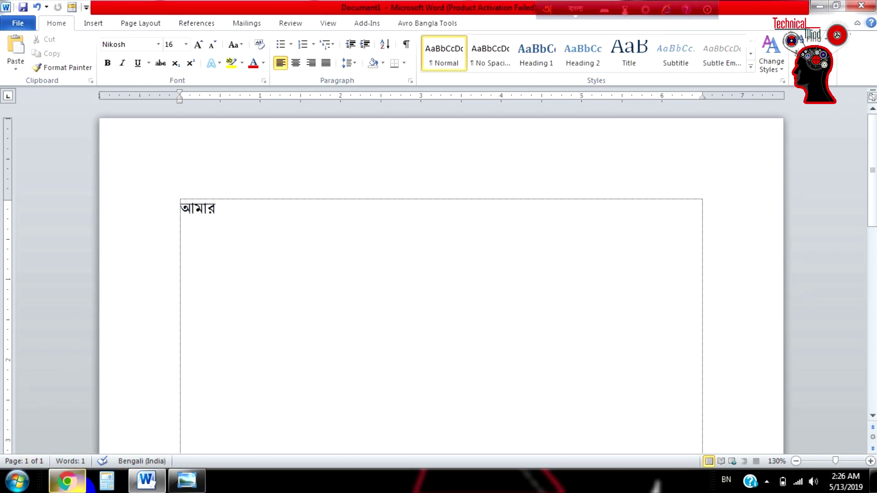
{"action": "left_click", "coordinate": [67, 481]}
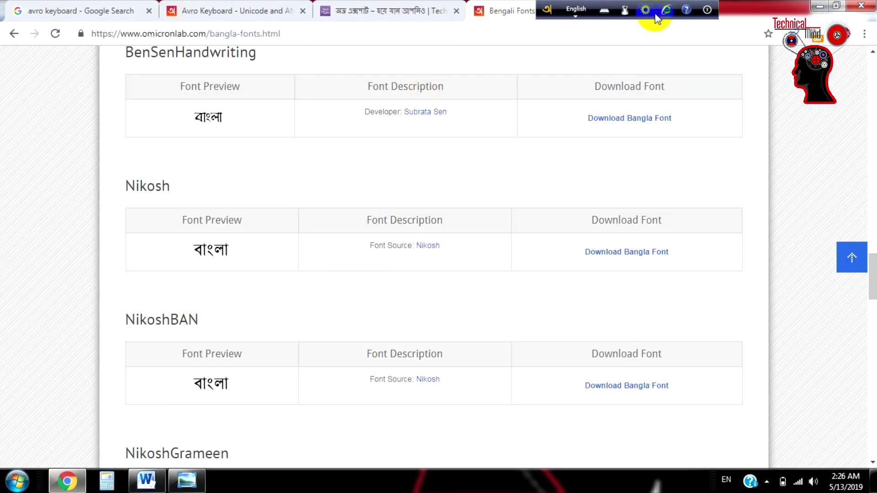
{"action": "left_click", "coordinate": [704, 12]}
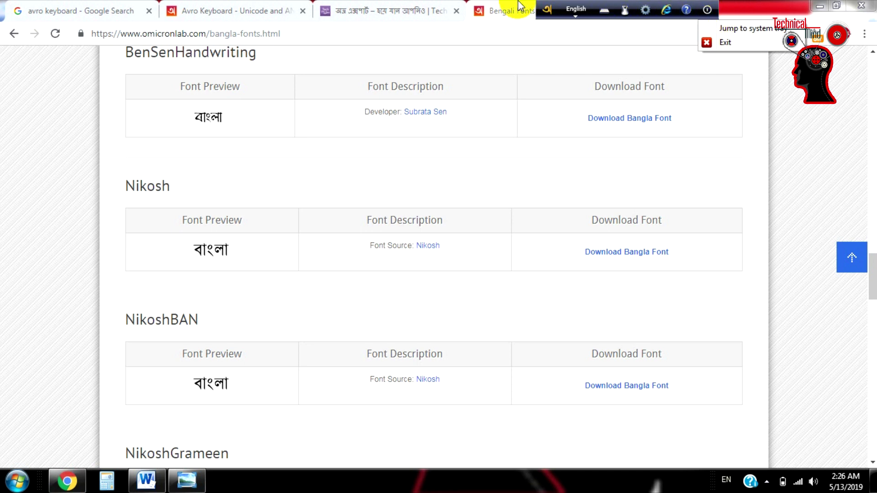
{"action": "left_click", "coordinate": [747, 30]}
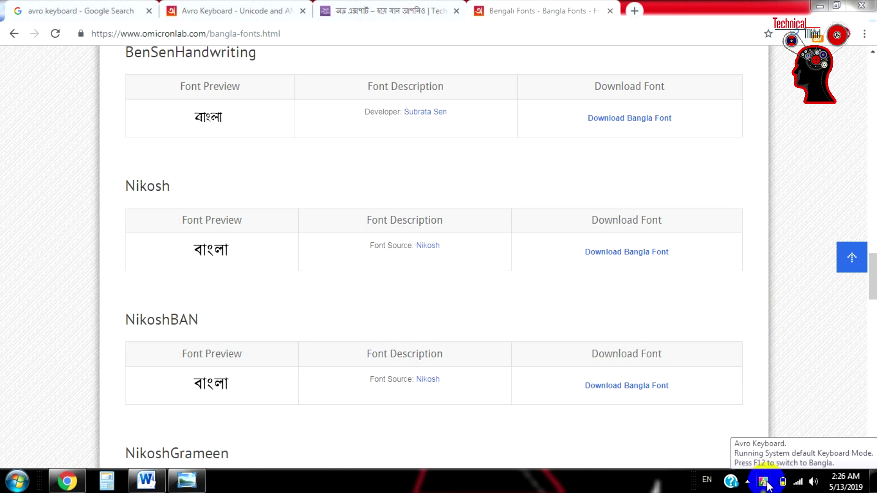
Open a new tab and clear accidental garbled and Bengali text from the address bar.
{"action": "left_click", "coordinate": [634, 11]}
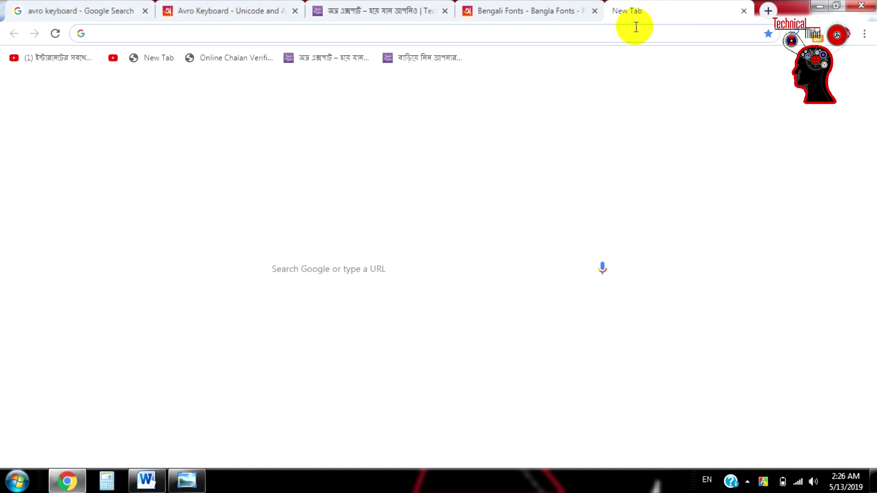
{"action": "type", "text": "b,,m&"}
{"action": "key", "text": "BackSpace"}
{"action": "key", "text": "BackSpace"}
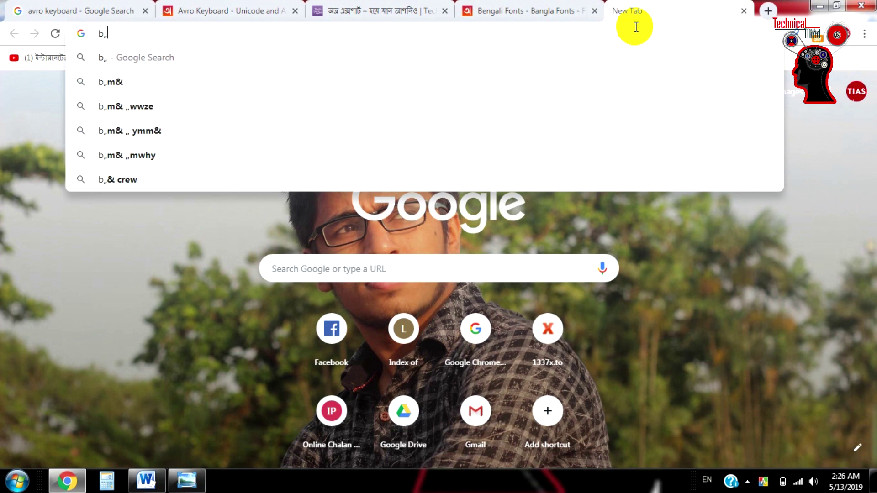
{"action": "key", "text": "BackSpace"}
{"action": "key", "text": "BackSpace"}
{"action": "key", "text": "BackSpace"}
{"action": "key", "text": "F12"}
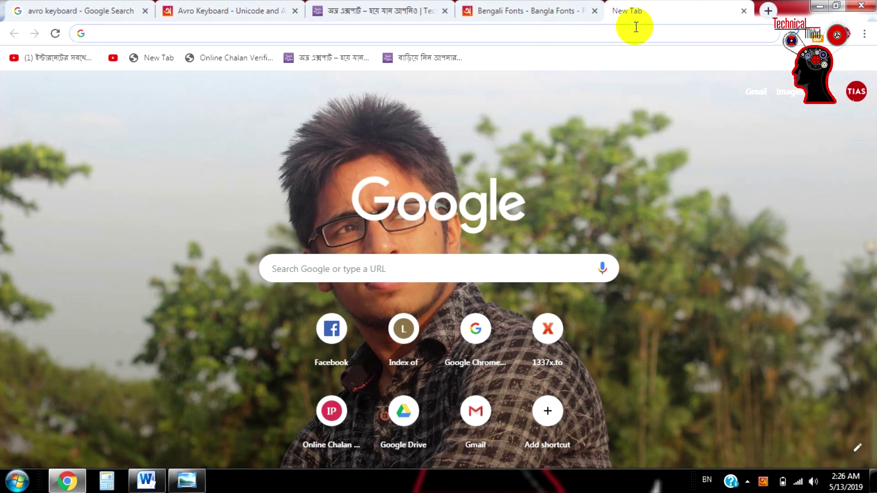
{"action": "type", "text": "ba"}
{"action": "key", "text": "BackSpace"}
{"action": "key", "text": "BackSpace"}
{"action": "key", "text": "F12"}
Search for 'bangla converter' and open the banglaconverter.net result.
{"action": "type", "text": "bangla"}
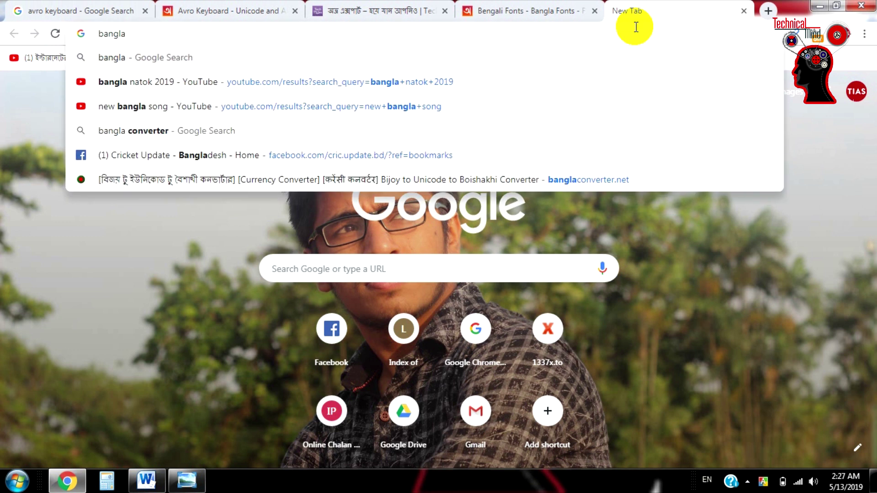
{"action": "type", "text": " converter"}
{"action": "key", "text": "Return"}
{"action": "left_click", "coordinate": [246, 163]}
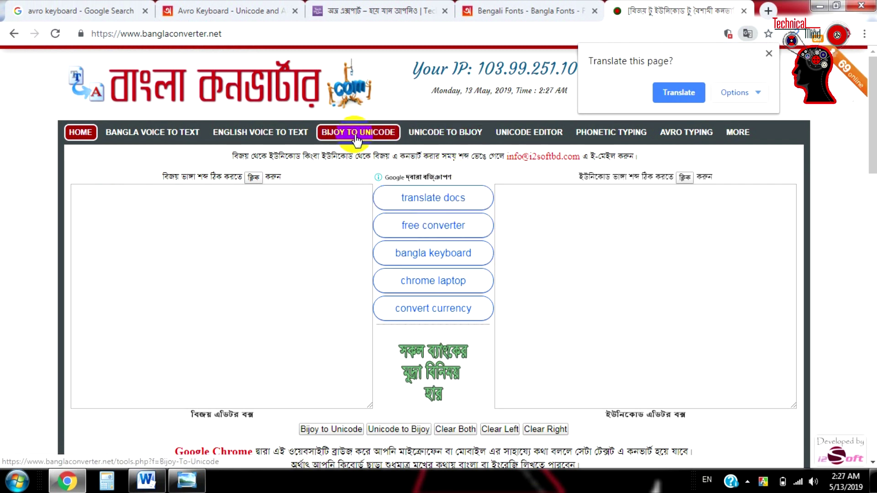
{"action": "scroll", "coordinate": [541, 231], "scroll_direction": "down", "scroll_amount": 5}
{"action": "scroll", "coordinate": [541, 233], "scroll_direction": "up", "scroll_amount": 5}
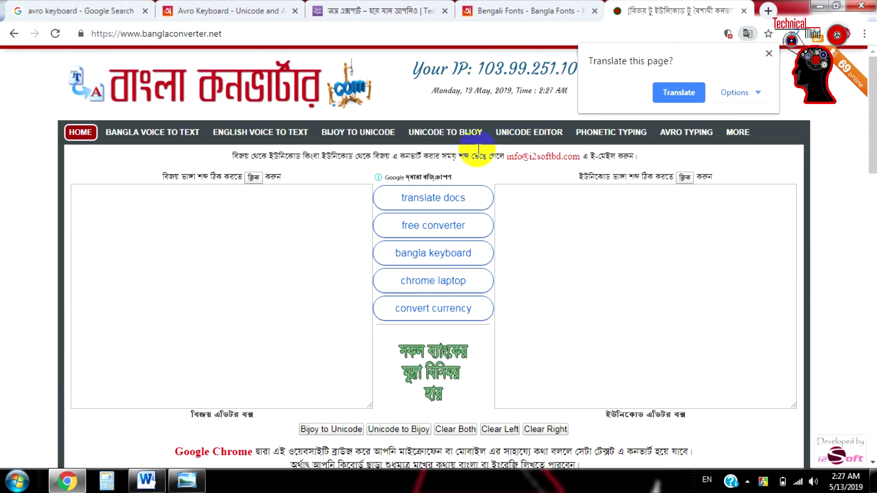
Open Customize Avro Keyboard from the tray icon's Tools > Options menu.
{"action": "left_click", "coordinate": [752, 484]}
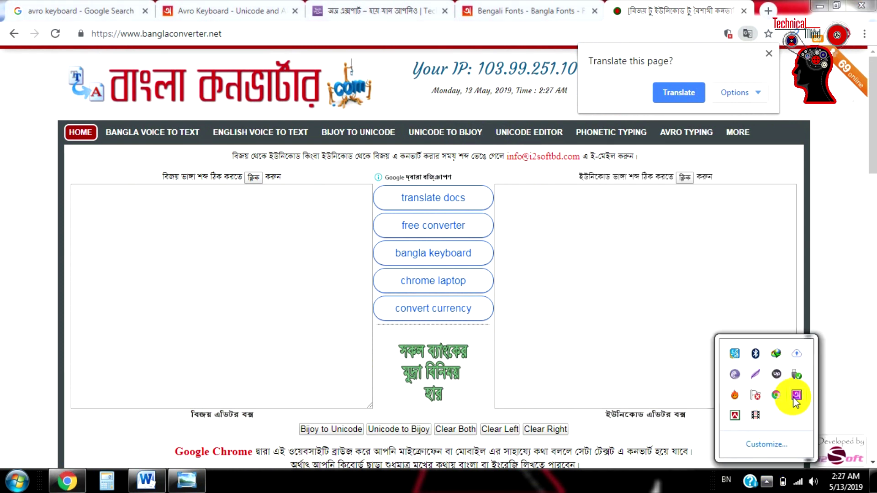
{"action": "right_click", "coordinate": [795, 398]}
{"action": "mouse_move", "coordinate": [786, 320]}
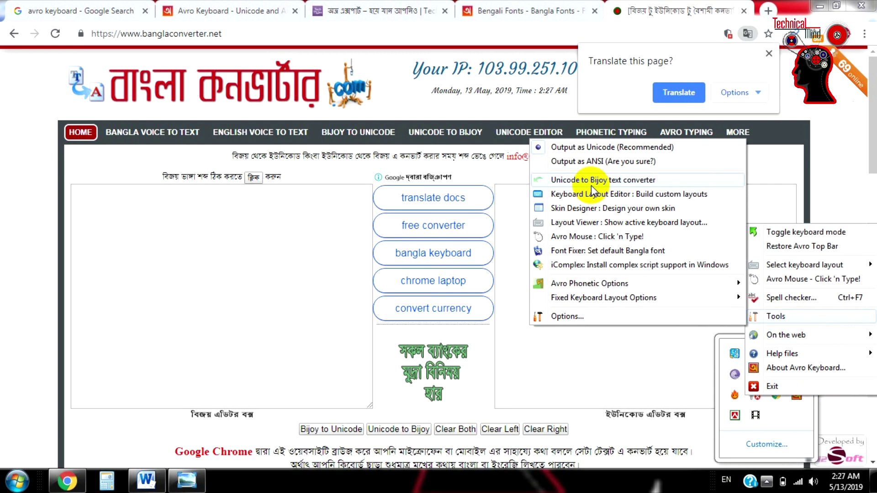
{"action": "left_click", "coordinate": [589, 314]}
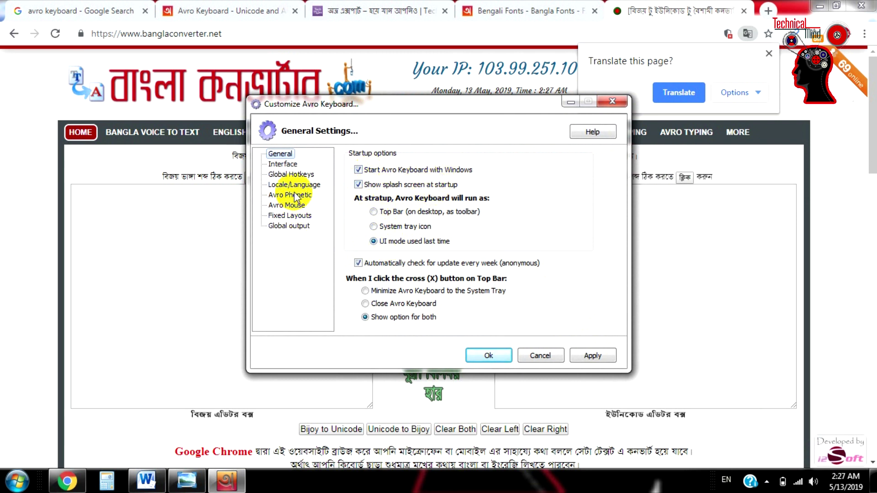
Review the Interface page, setting top bar transparency to 74, and inspect the Global Hotkeys.
{"action": "left_click", "coordinate": [286, 165]}
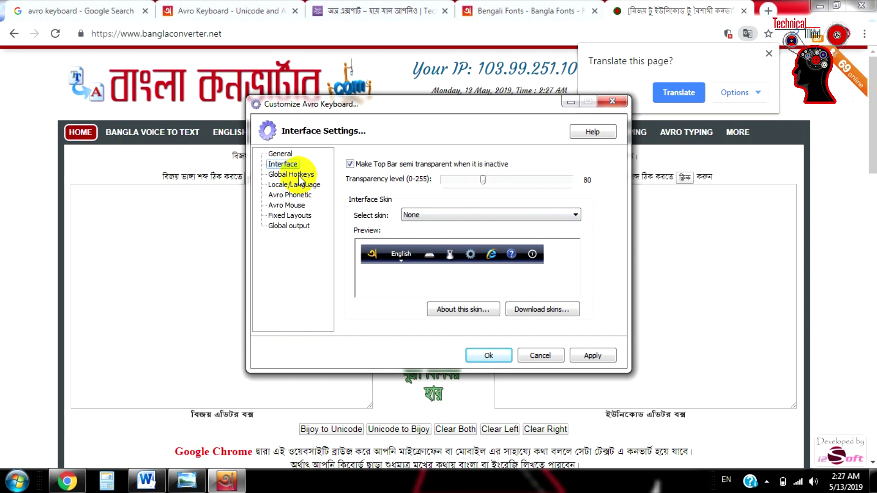
{"action": "mouse_move", "coordinate": [483, 179]}
{"action": "left_mouse_down"}
{"action": "mouse_move", "coordinate": [499, 182]}
{"action": "mouse_move", "coordinate": [481, 181]}
{"action": "left_mouse_up"}
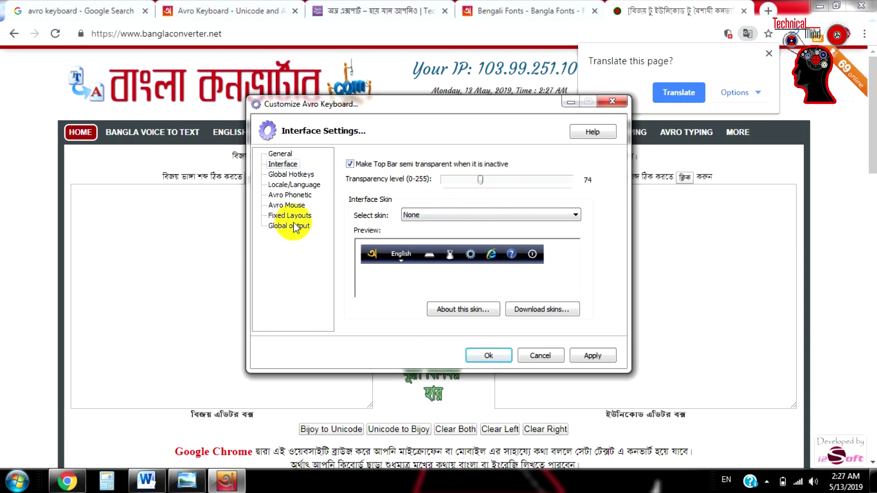
{"action": "left_click", "coordinate": [301, 176]}
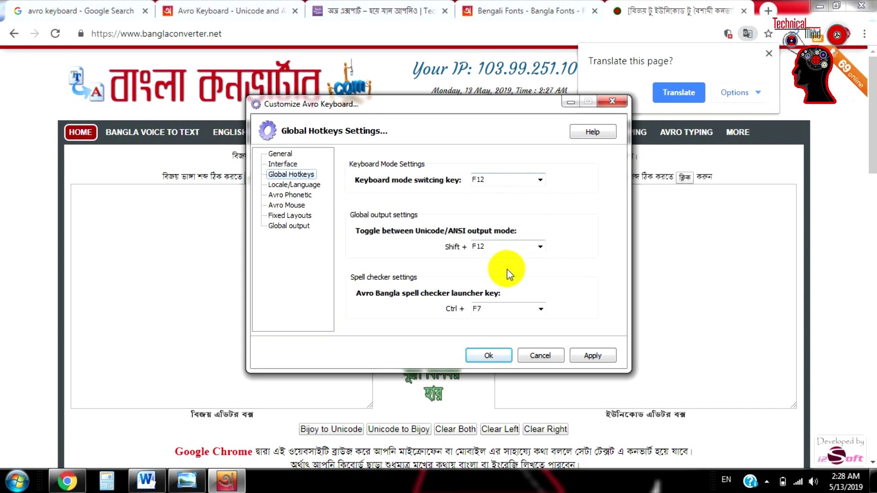
{"action": "left_click", "coordinate": [496, 248]}
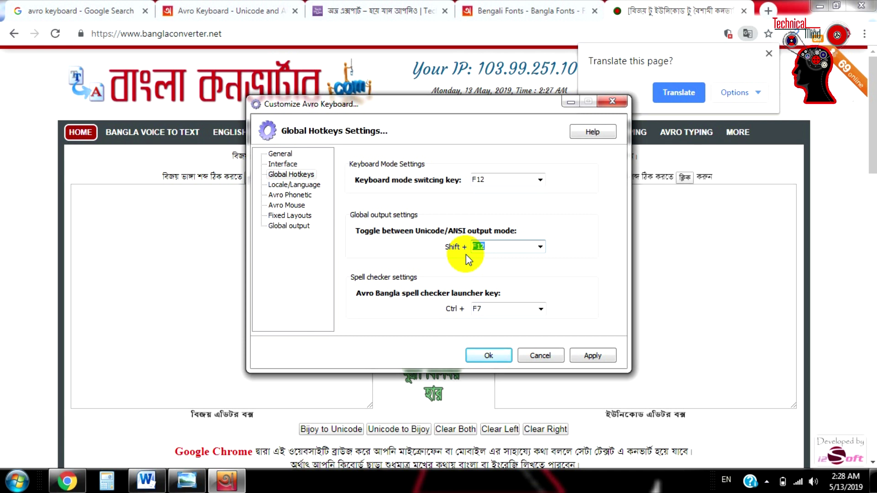
Browse Locale/Language, Avro Phonetic, Avro Mouse, Fixed Layouts and Global output, then close settings.
{"action": "left_click", "coordinate": [299, 186]}
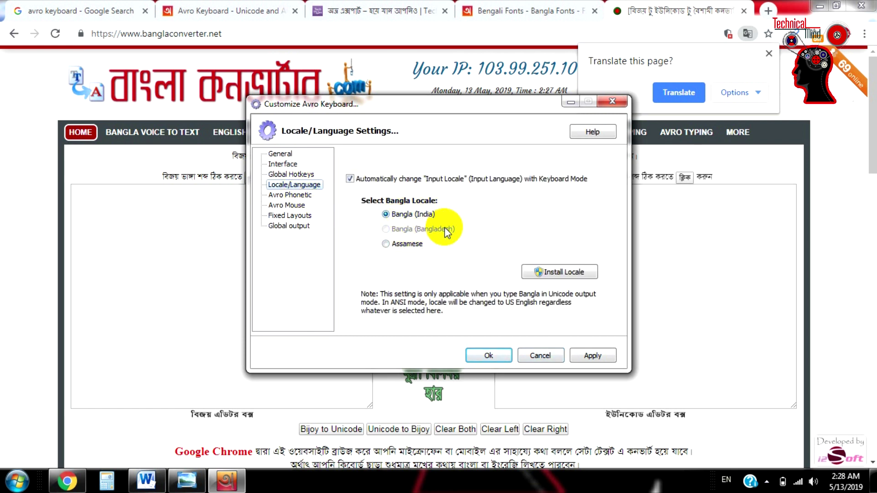
{"action": "left_click", "coordinate": [293, 196]}
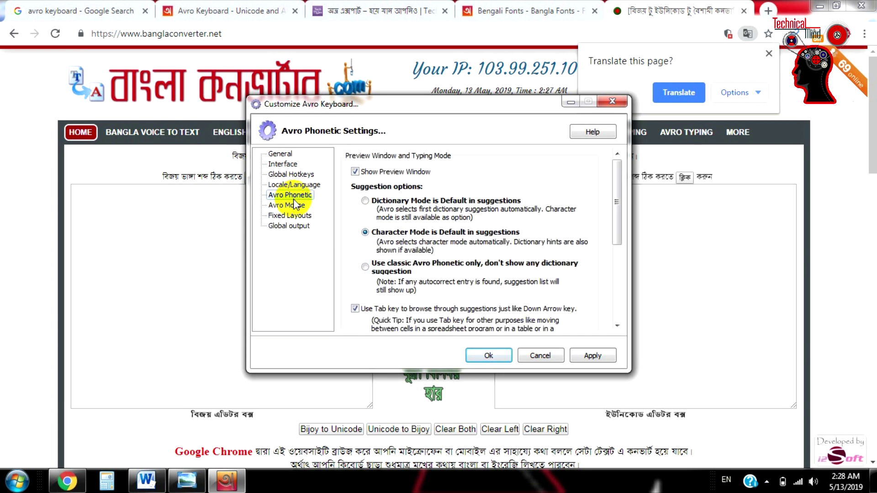
{"action": "left_click", "coordinate": [290, 206]}
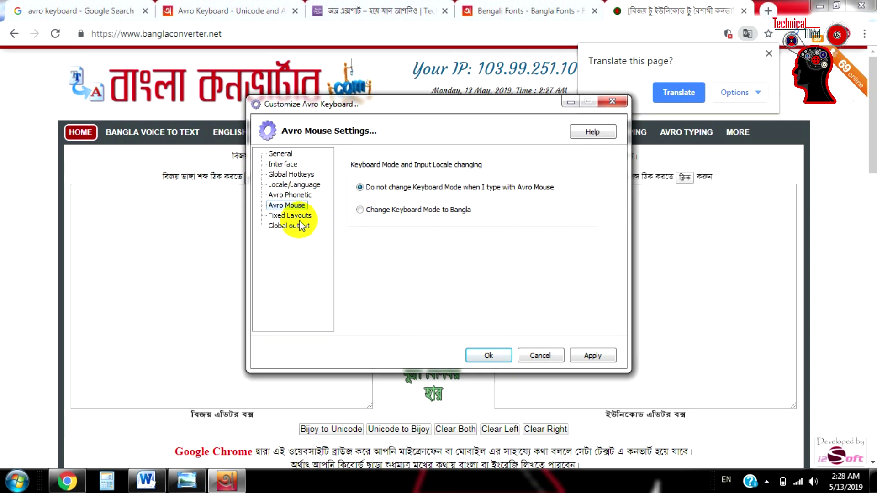
{"action": "left_click", "coordinate": [300, 215]}
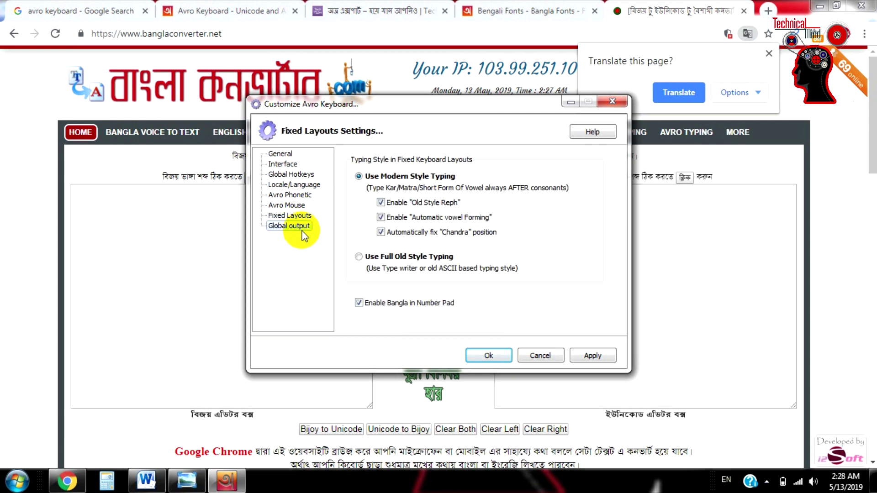
{"action": "left_click", "coordinate": [301, 226]}
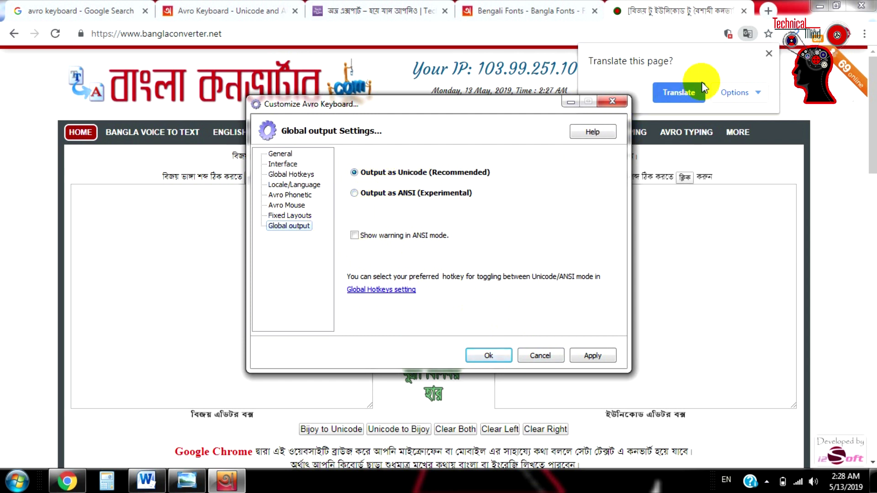
{"action": "left_click", "coordinate": [612, 101]}
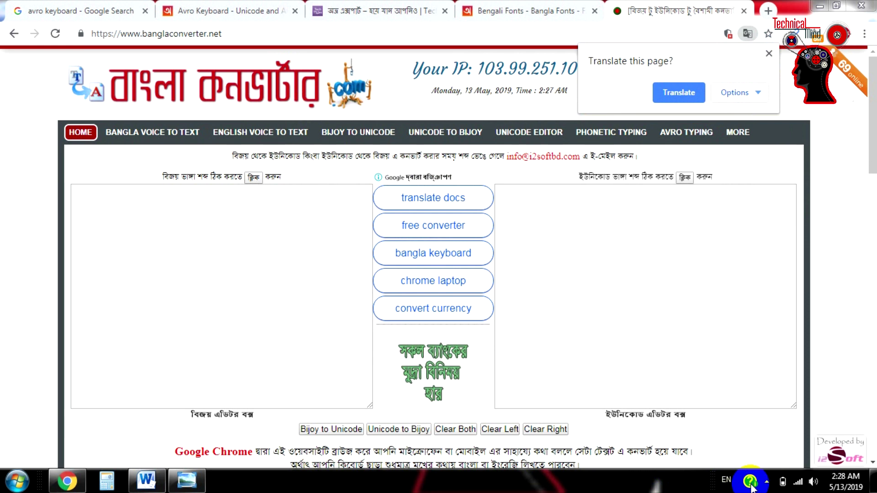
Toggle Avro into Bengali mode from the system tray and dismiss its menu.
{"action": "left_click", "coordinate": [767, 482]}
{"action": "left_click", "coordinate": [799, 396]}
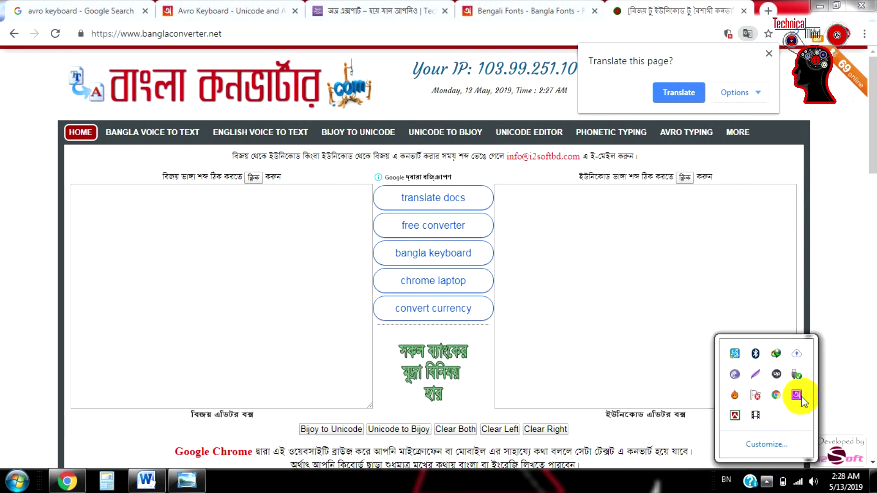
{"action": "right_click", "coordinate": [800, 397]}
{"action": "mouse_move", "coordinate": [771, 317]}
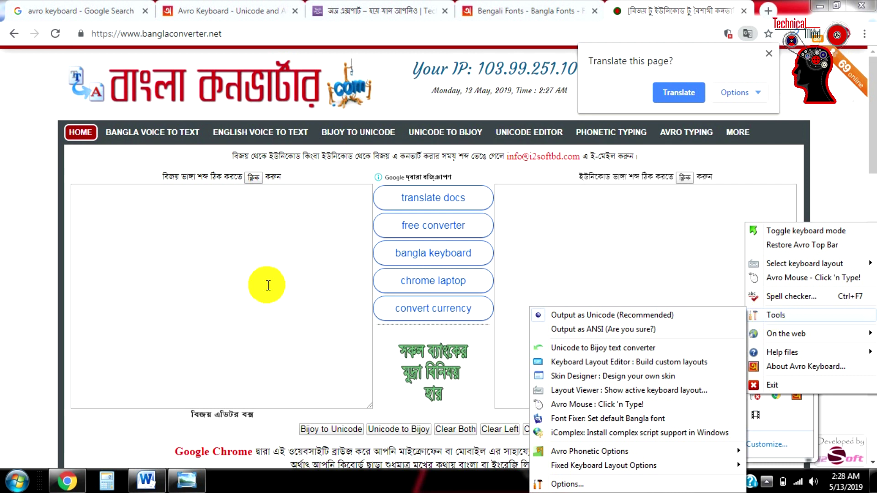
{"action": "left_click", "coordinate": [151, 284]}
Delete the word আমার in Word and check the BN input language indicator.
{"action": "left_click", "coordinate": [156, 483]}
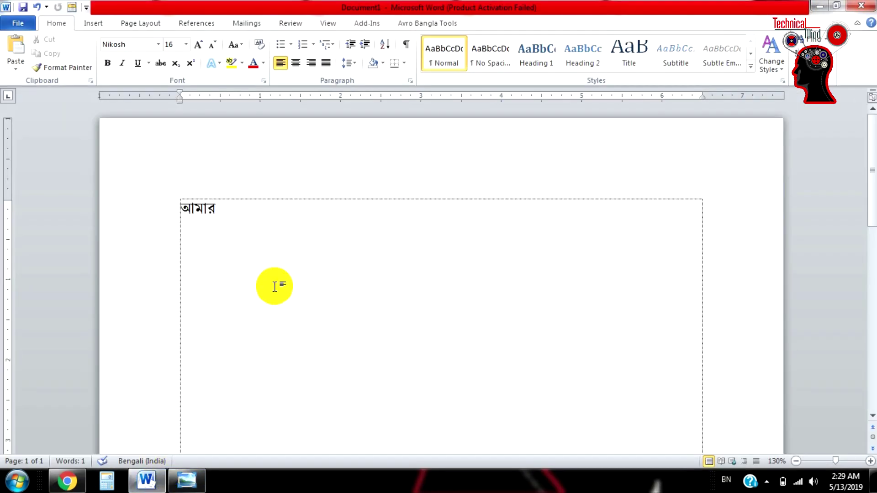
{"action": "left_click_drag", "start_coordinate": [232, 221], "coordinate": [164, 220]}
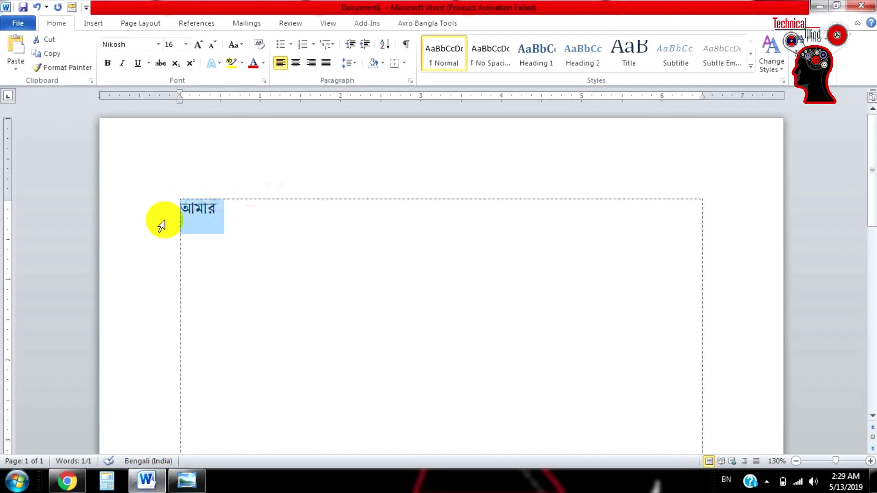
{"action": "key", "text": "Delete"}
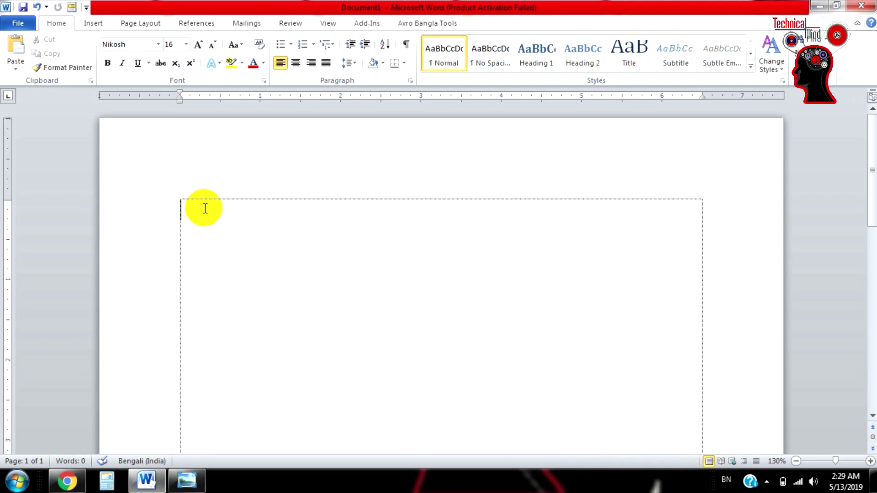
{"action": "left_click", "coordinate": [730, 483]}
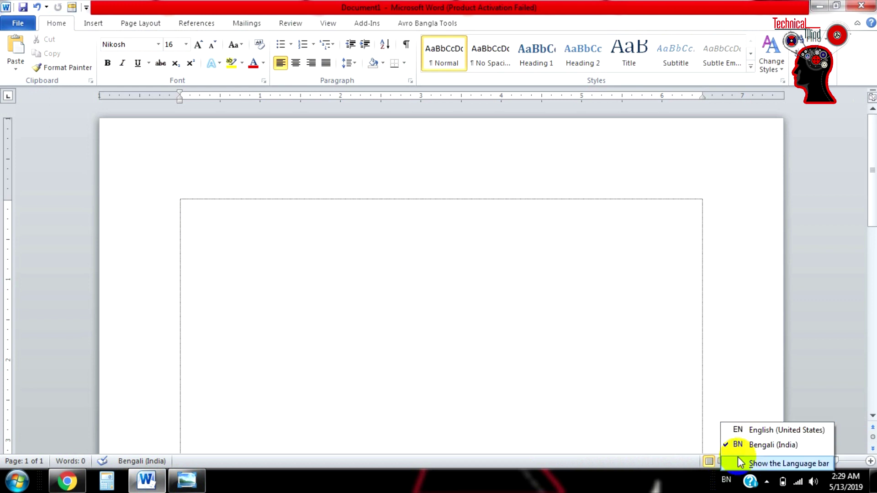
{"action": "left_click", "coordinate": [723, 481]}
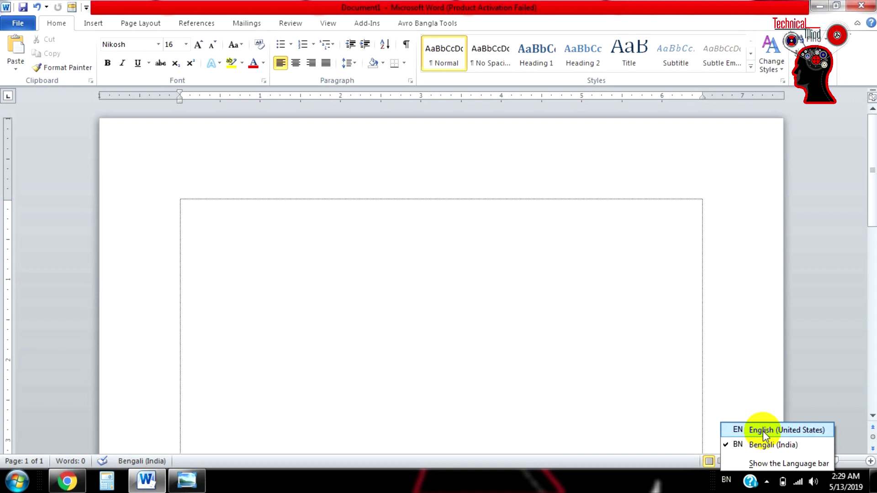
Try typing amar phonetically with the preview, then cancel the unfinished word.
{"action": "left_click", "coordinate": [376, 305]}
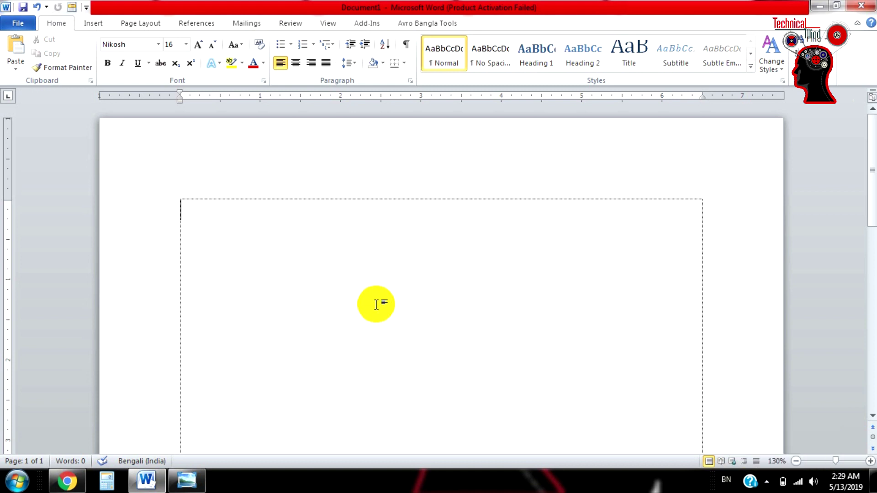
{"action": "type", "text": "a"}
{"action": "key", "text": "ctrl+z"}
{"action": "type", "text": "a"}
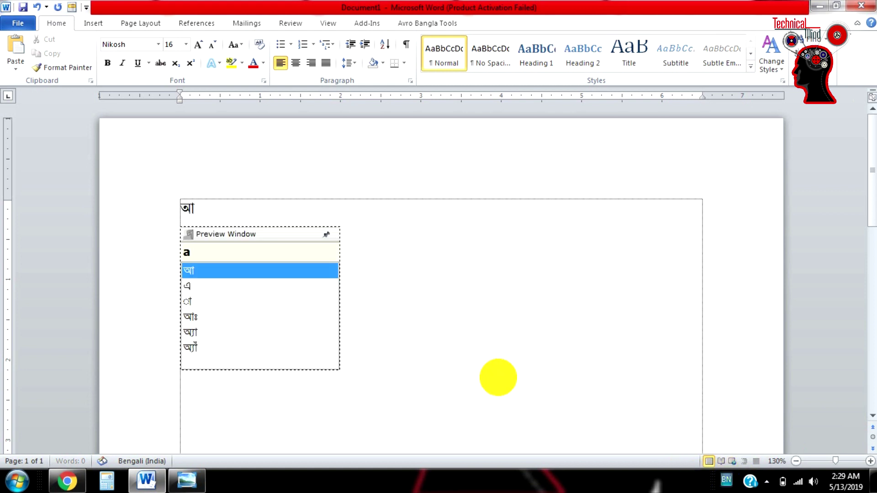
{"action": "type", "text": "mar"}
{"action": "key", "text": "BackSpace"}
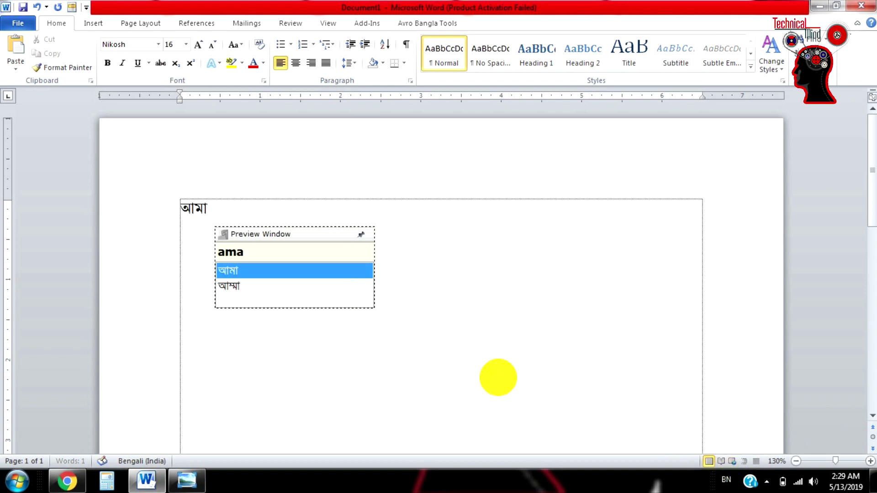
{"action": "key", "text": "BackSpace"}
{"action": "key", "text": "BackSpace"}
{"action": "key", "text": "BackSpace"}
Switch the input language to English and retype amar, committing আমার from the preview.
{"action": "left_click", "coordinate": [727, 480]}
{"action": "left_click", "coordinate": [777, 430]}
{"action": "type", "text": "amar"}
{"action": "key", "text": "BackSpace"}
{"action": "key", "text": "BackSpace"}
{"action": "key", "text": "BackSpace"}
{"action": "key", "text": "BackSpace"}
{"action": "type", "text": "amar"}
{"action": "key", "text": "Escape"}
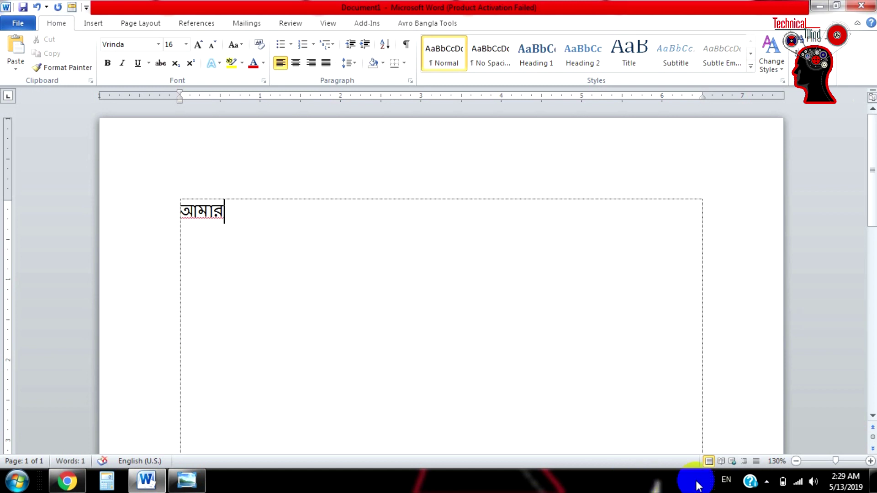
Select the word আমার and undo it with Ctrl+Z.
{"action": "left_click", "coordinate": [727, 480]}
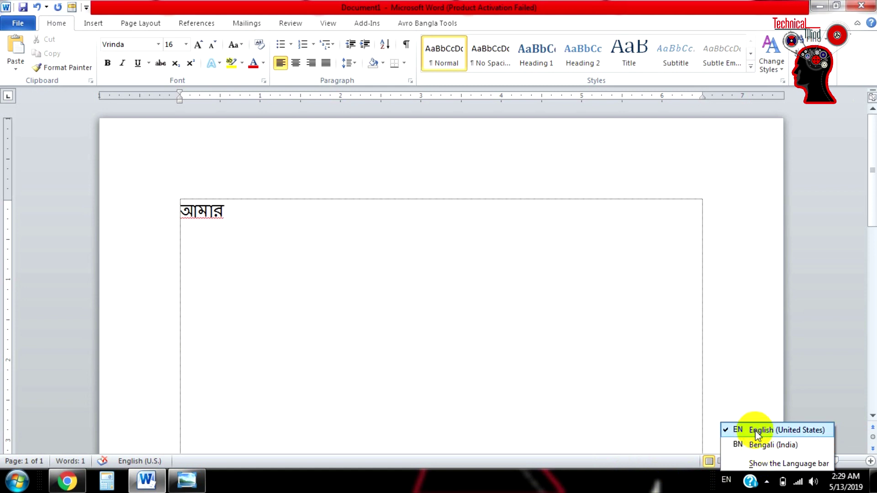
{"action": "left_click", "coordinate": [629, 401]}
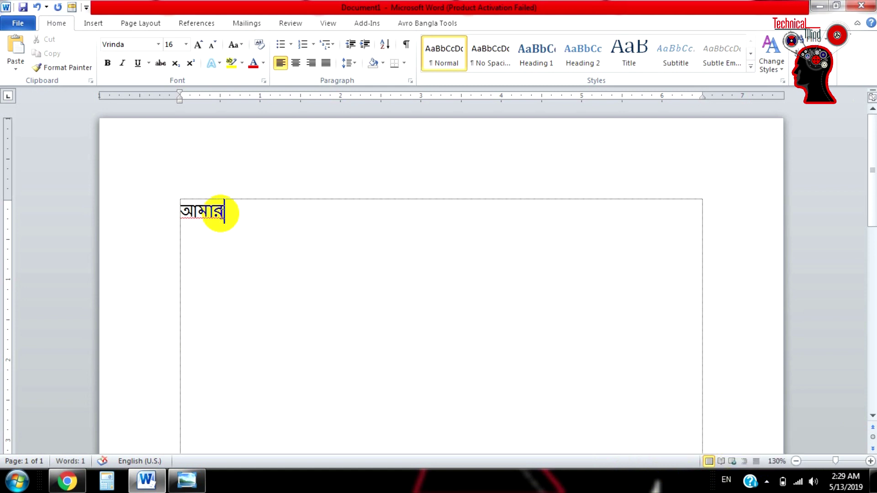
{"action": "left_click_drag", "start_coordinate": [229, 216], "coordinate": [186, 223]}
{"action": "key", "text": "ctrl+z"}
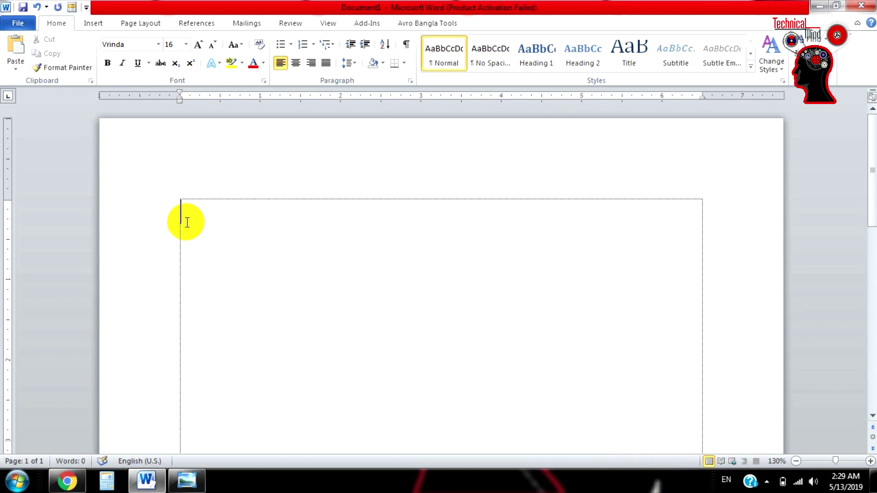